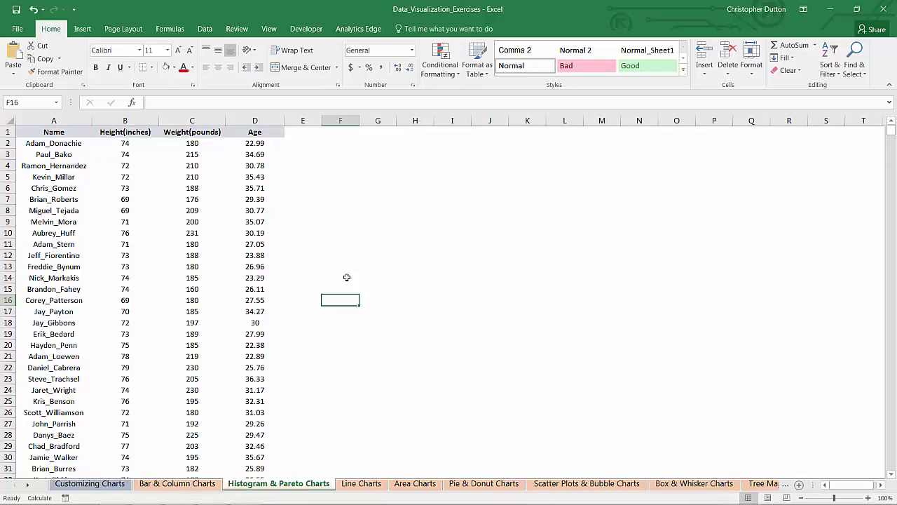
# Review the player table from A1, then select the entire Height(inches) column B.
pyautogui.click(45, 135)
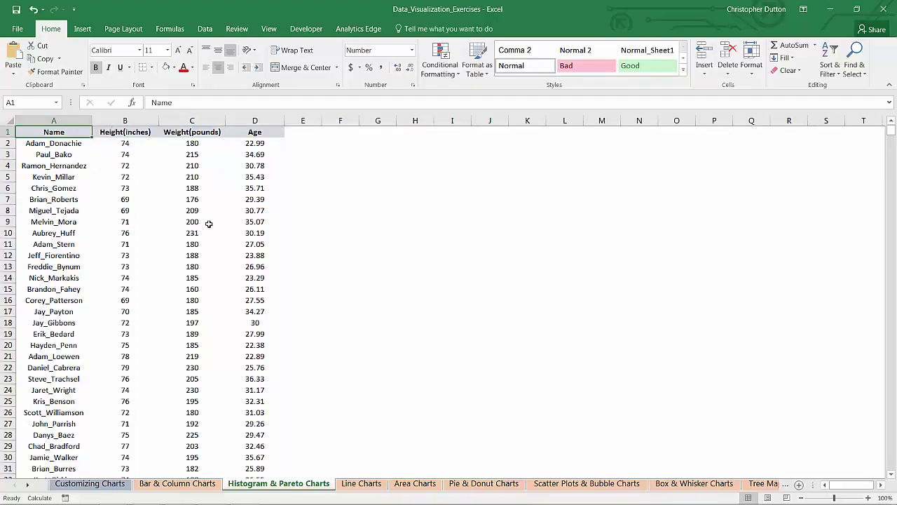
pyautogui.moveTo(891, 133)
pyautogui.mouseDown()
pyautogui.moveTo(890, 482)
pyautogui.moveTo(890, 127)
pyautogui.mouseUp()
pyautogui.click(126, 121)
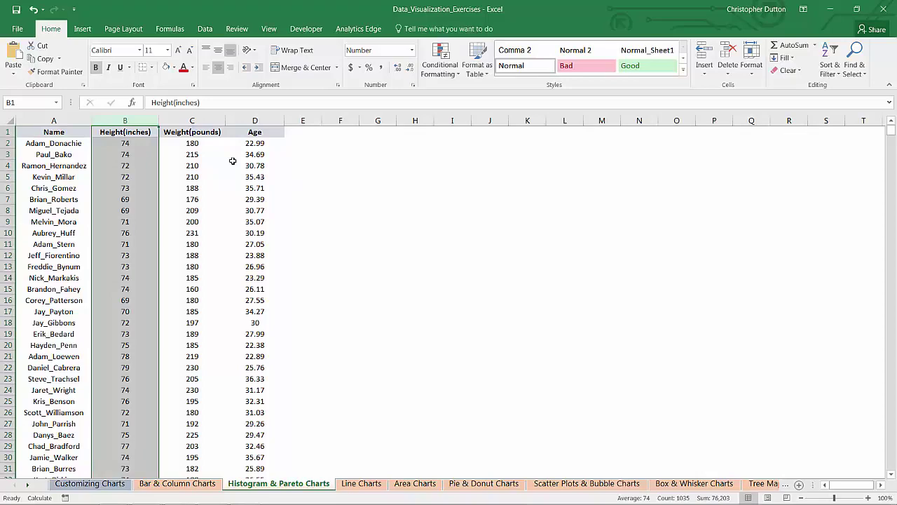
# Insert a Histogram statistic chart of the Height(inches) column and drag it beside the table.
pyautogui.click(88, 31)
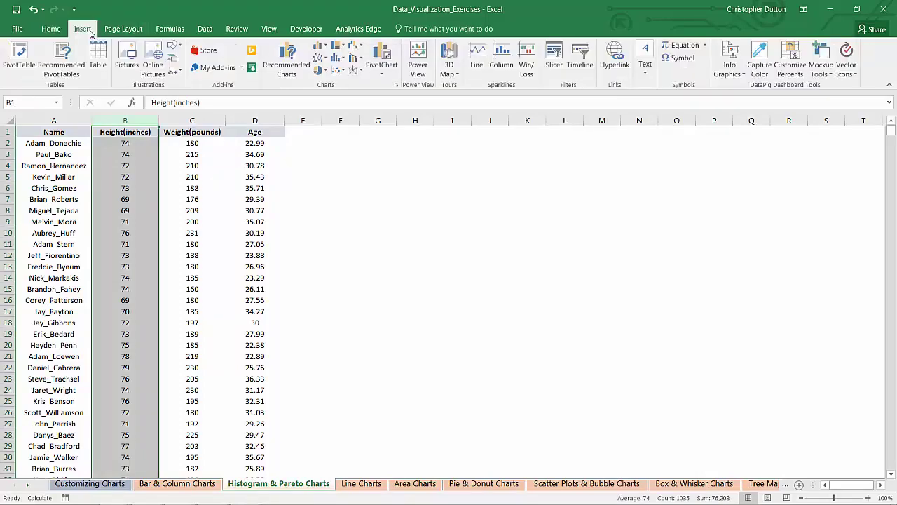
pyautogui.click(340, 62)
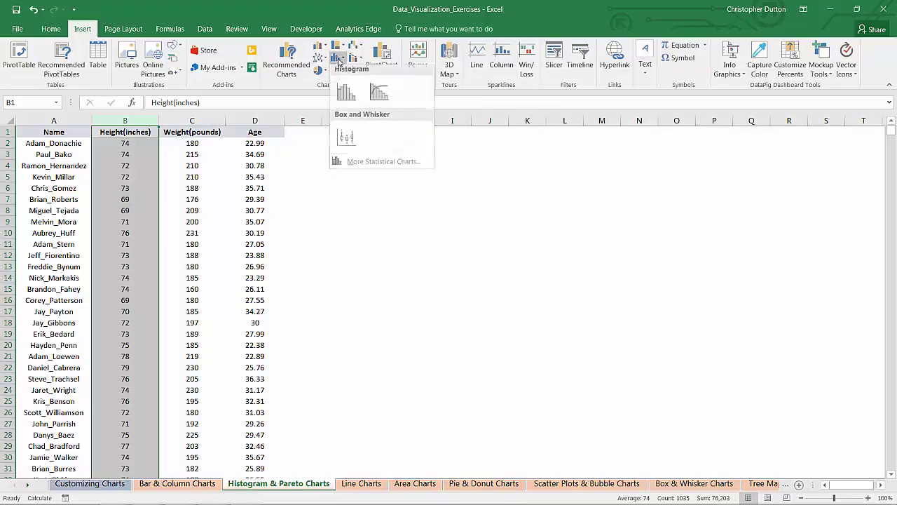
pyautogui.click(344, 97)
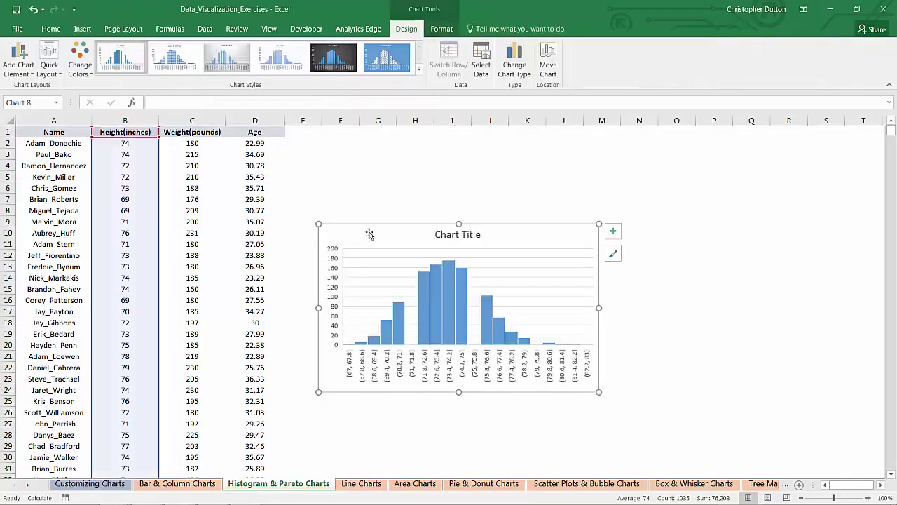
pyautogui.moveTo(426, 232); pyautogui.dragTo(345, 149)
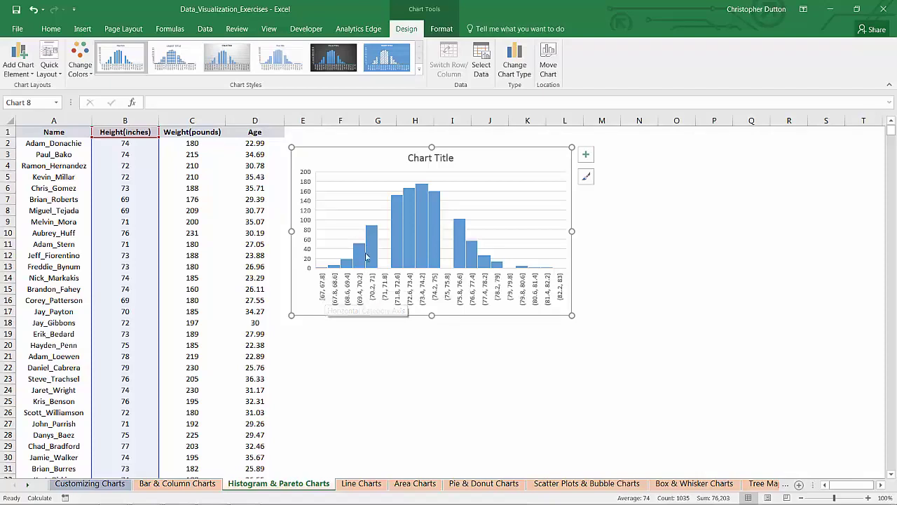
pyautogui.moveTo(372, 233)
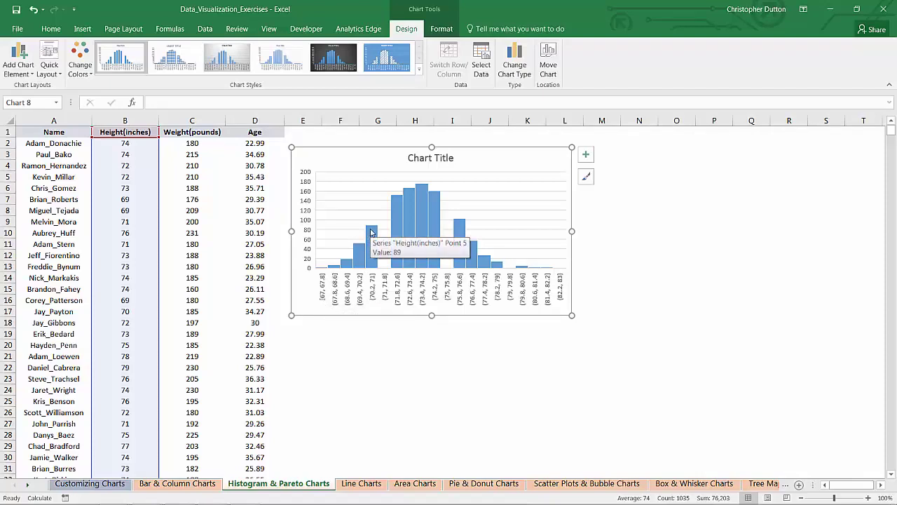
# Set the height histogram's horizontal axis to a fixed bin width of 1.
pyautogui.rightClick(373, 287)
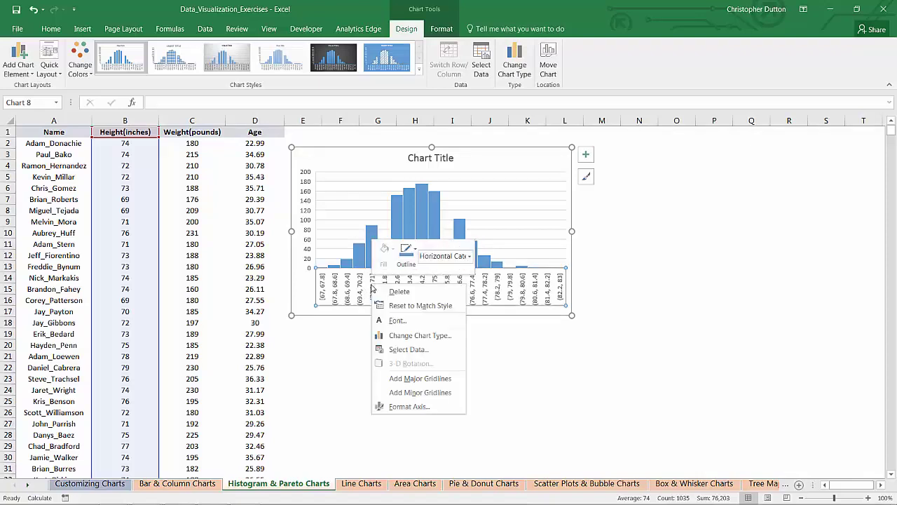
pyautogui.click(407, 412)
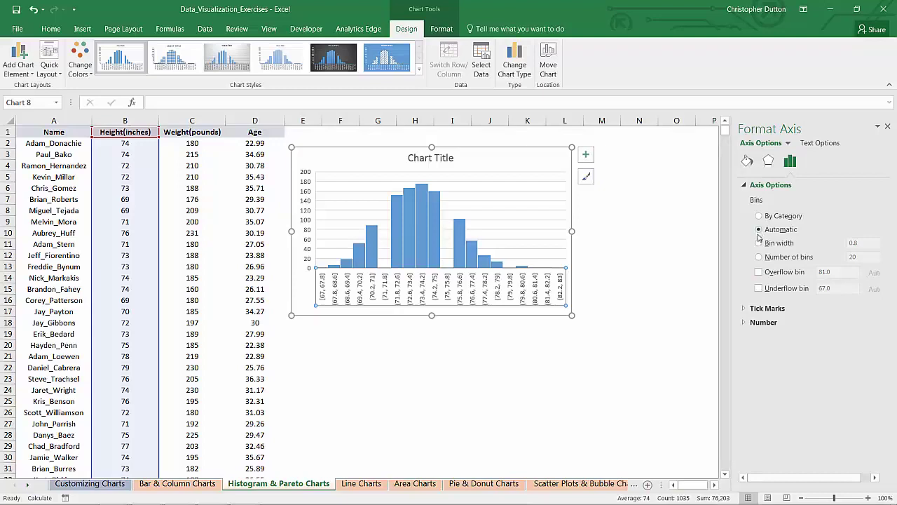
pyautogui.click(759, 244)
pyautogui.moveTo(861, 243); pyautogui.dragTo(827, 245)
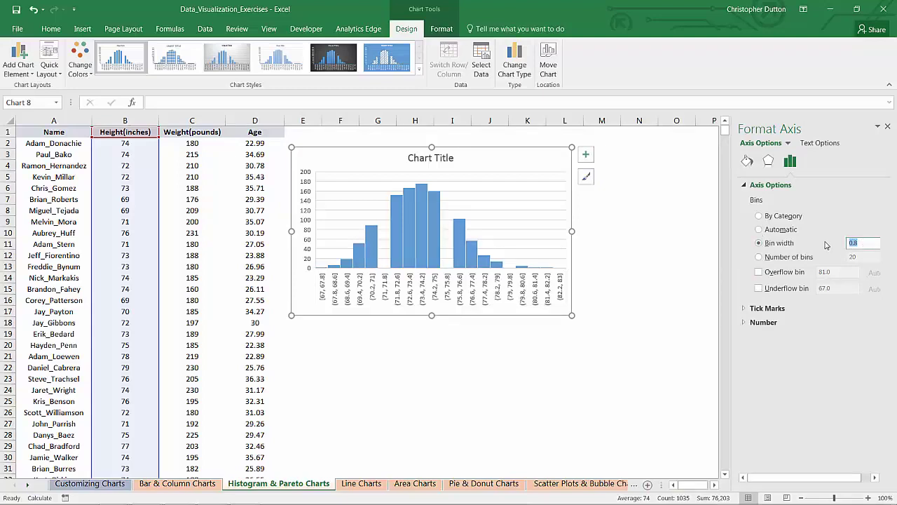
pyautogui.write('1')
pyautogui.press('Return')
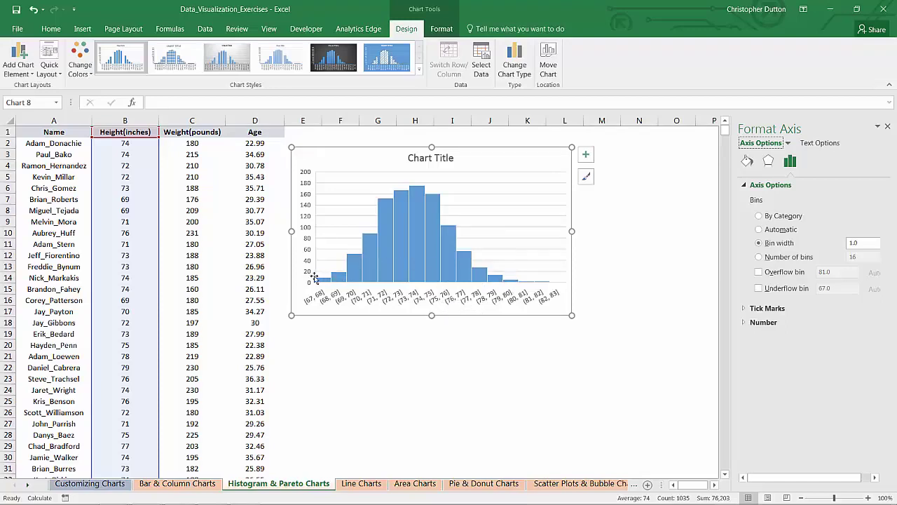
# Retitle the histogram 'Height Distribution'.
pyautogui.click(411, 161)
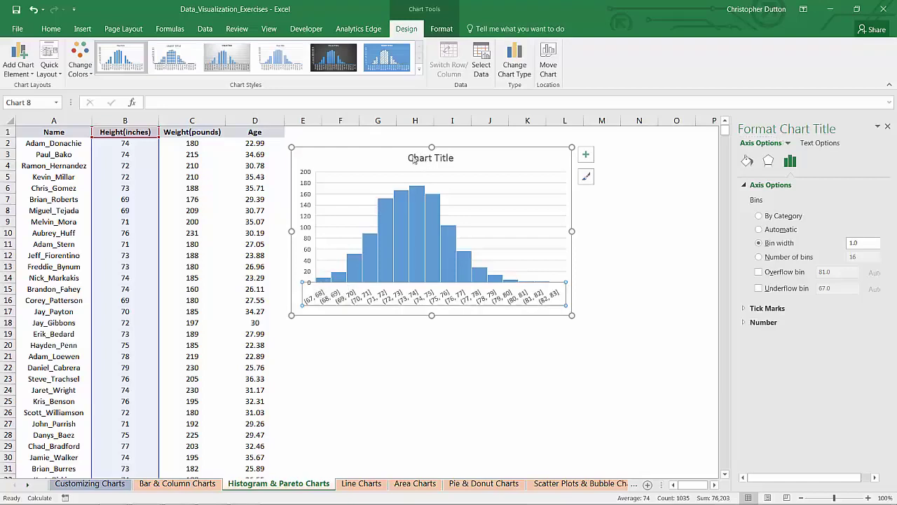
pyautogui.moveTo(410, 160); pyautogui.dragTo(466, 161)
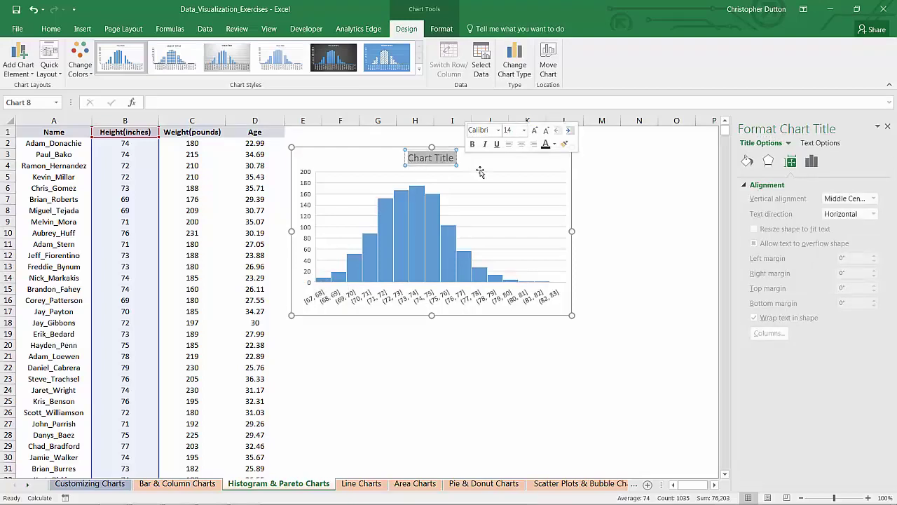
pyautogui.write('Heig')
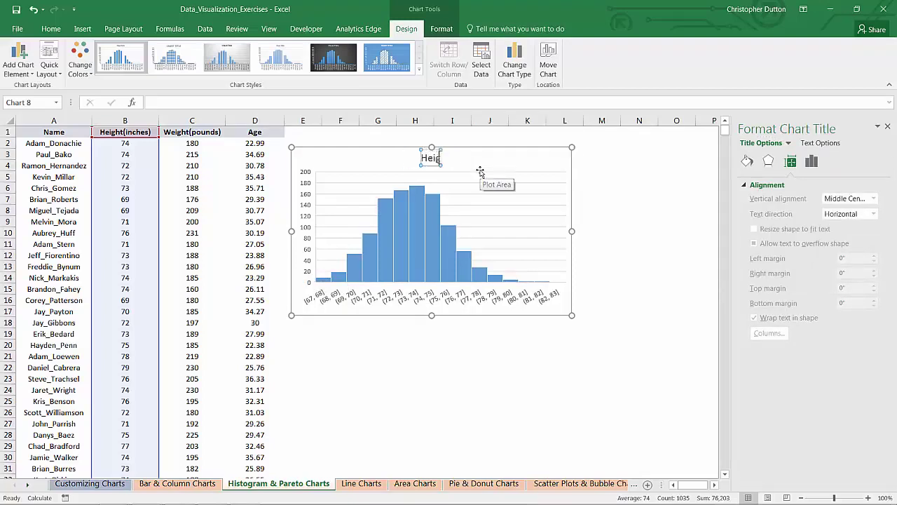
pyautogui.write('ht Distribution')
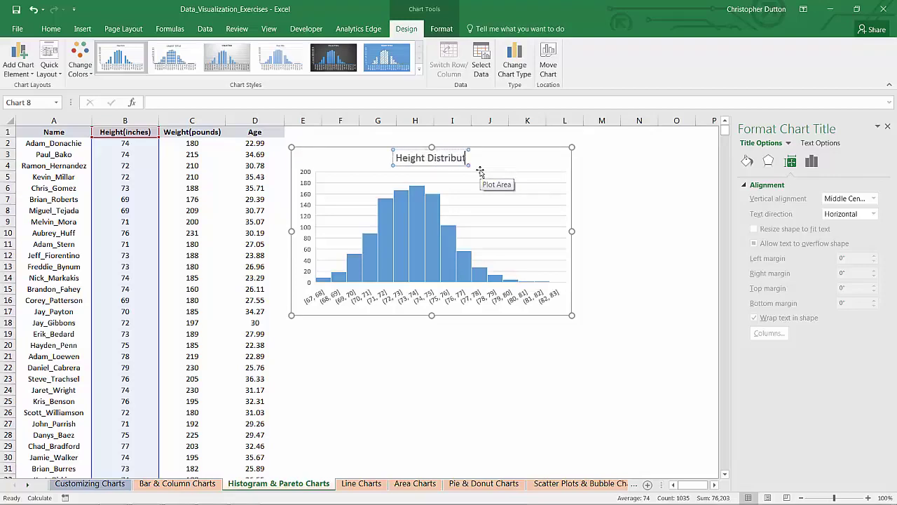
pyautogui.click(454, 334)
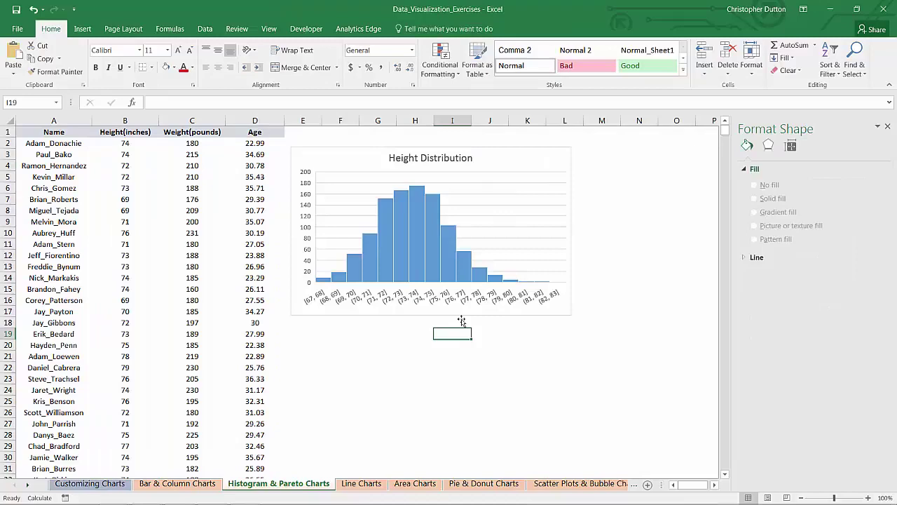
# Close the Format pane and nudge the chart slightly left.
pyautogui.click(888, 129)
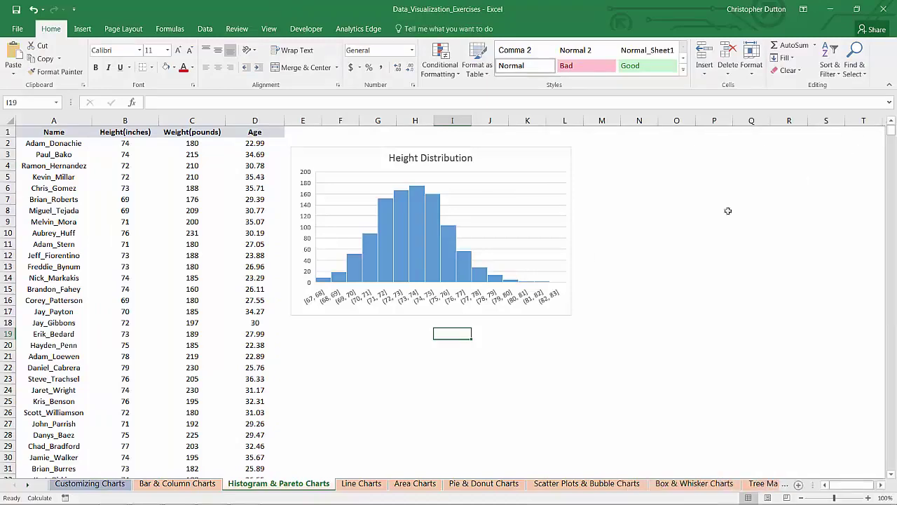
pyautogui.click(322, 149)
pyautogui.moveTo(322, 149); pyautogui.dragTo(315, 151)
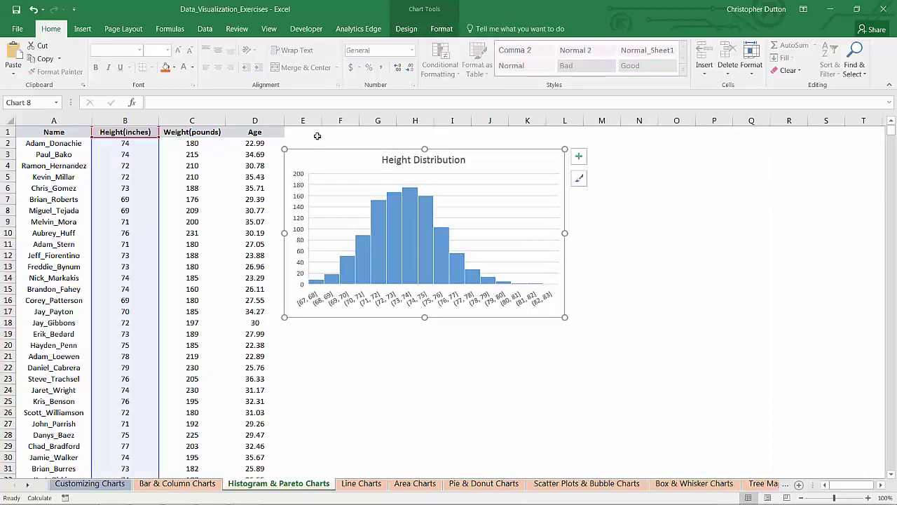
# Paste a copy of the Height Distribution chart at M3 and change it to a Pareto chart.
pyautogui.click(607, 155)
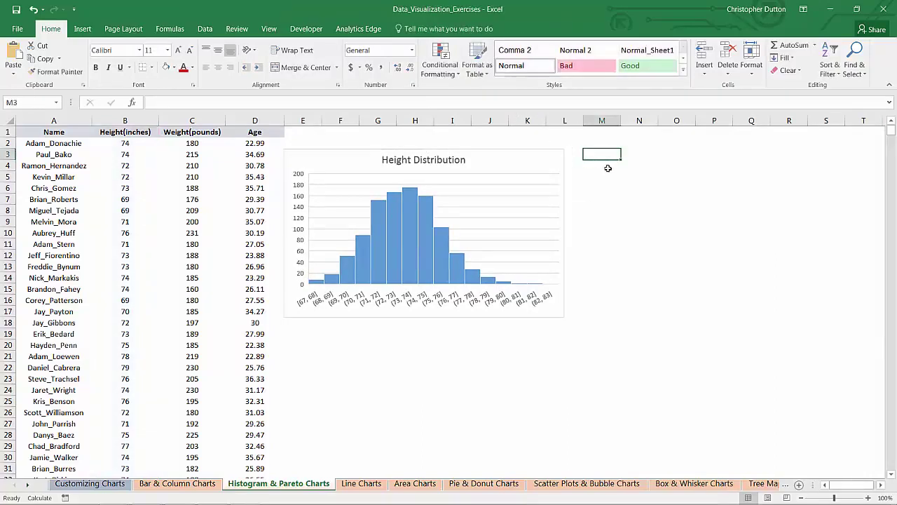
pyautogui.hotkey('ctrl', 'v')
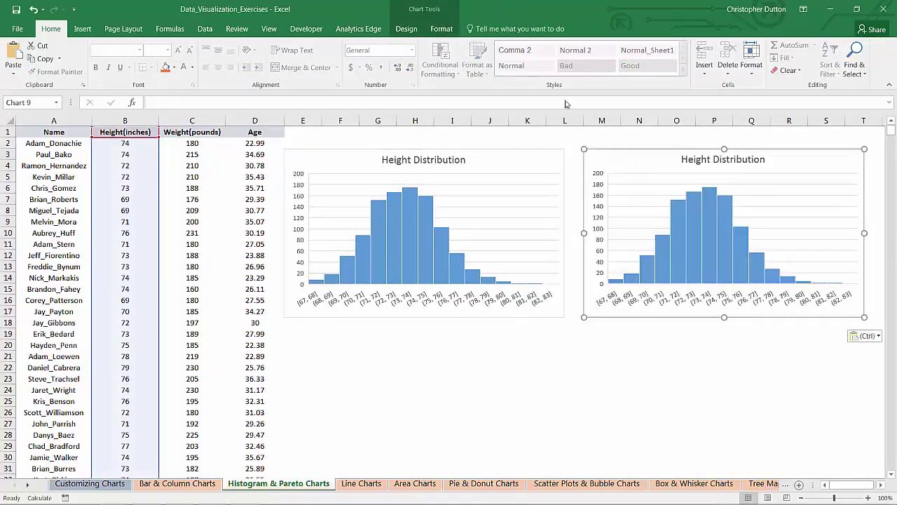
pyautogui.click(406, 28)
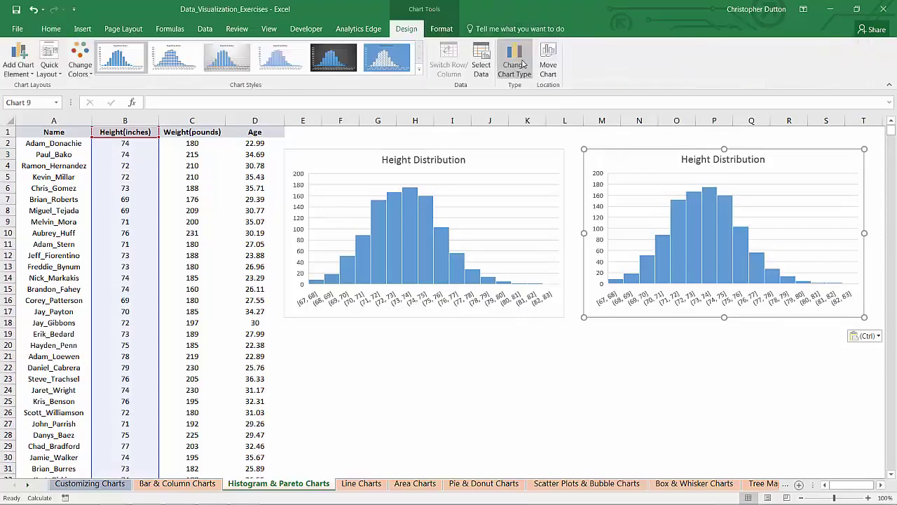
pyautogui.rightClick(643, 199)
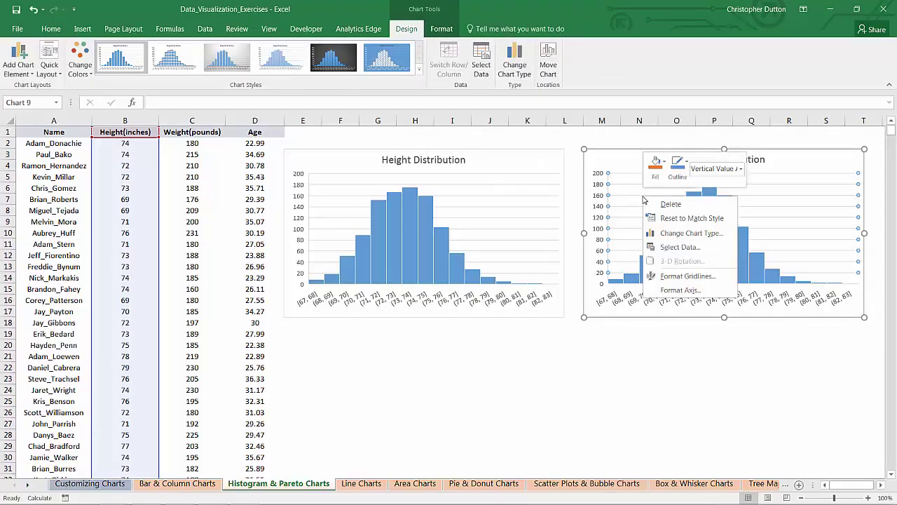
pyautogui.click(677, 234)
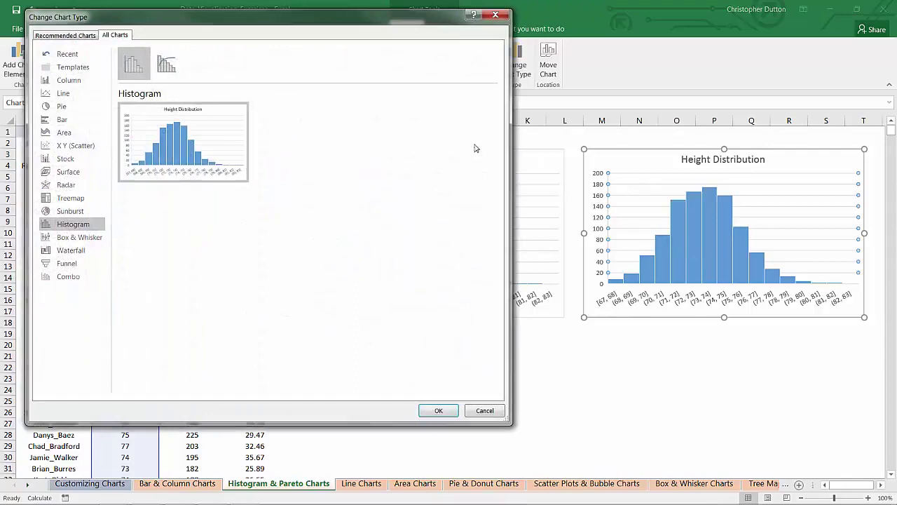
pyautogui.click(166, 70)
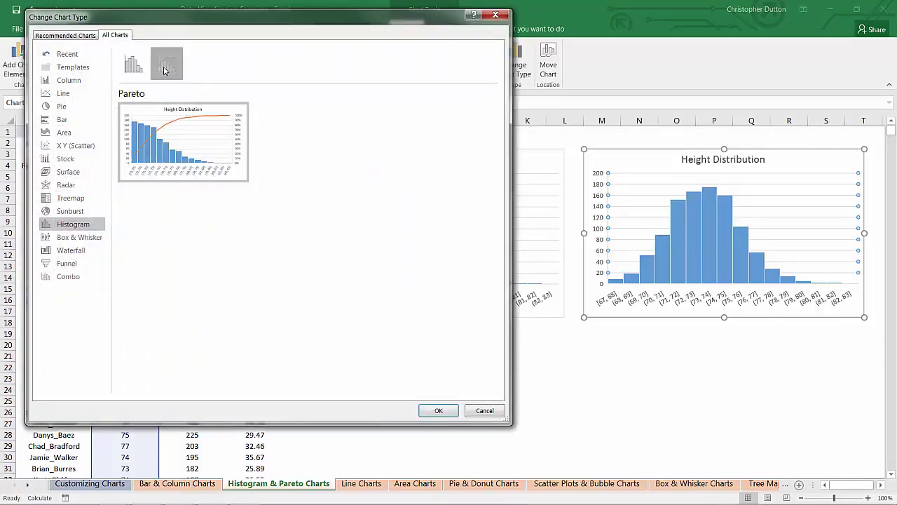
pyautogui.click(439, 410)
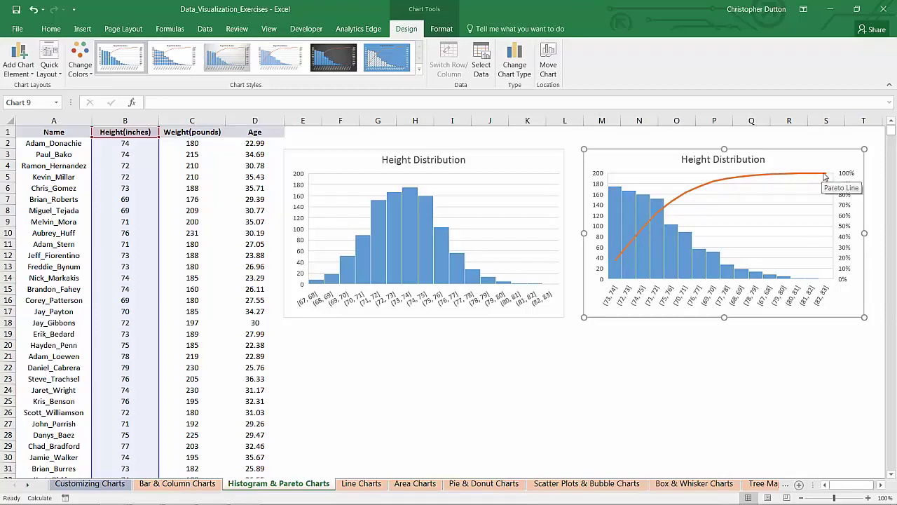
# Copy both height charts and paste them at cell E19 below the originals.
pyautogui.click(358, 154)
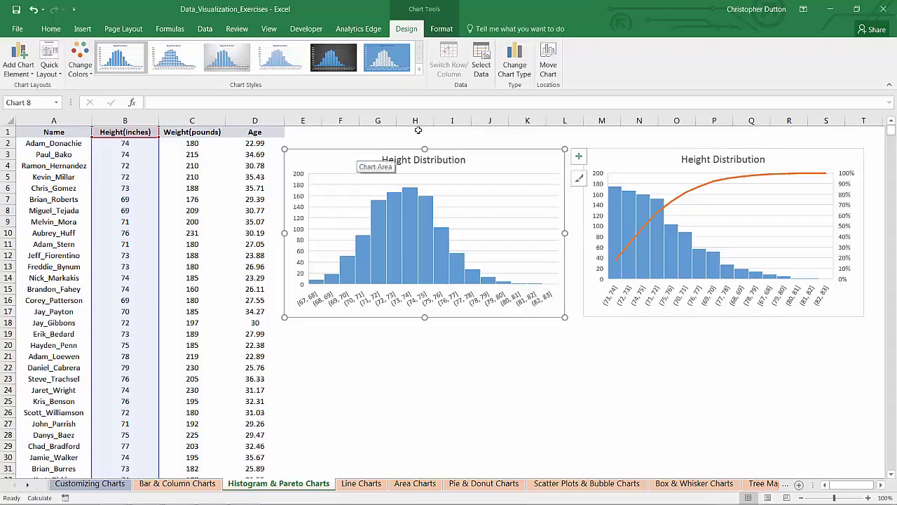
pyautogui.keyDown('ctrl'); pyautogui.click(609, 153); pyautogui.keyUp('ctrl')
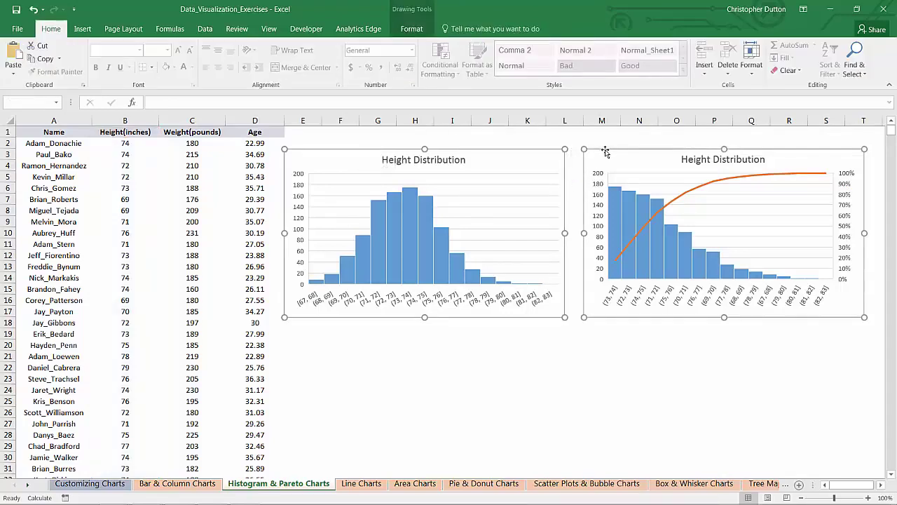
pyautogui.click(300, 334)
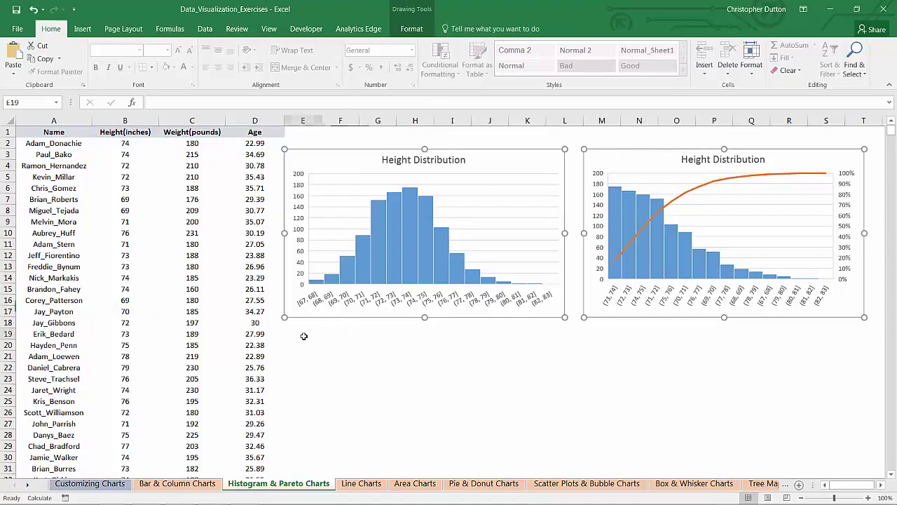
pyautogui.hotkey('ctrl', 'v')
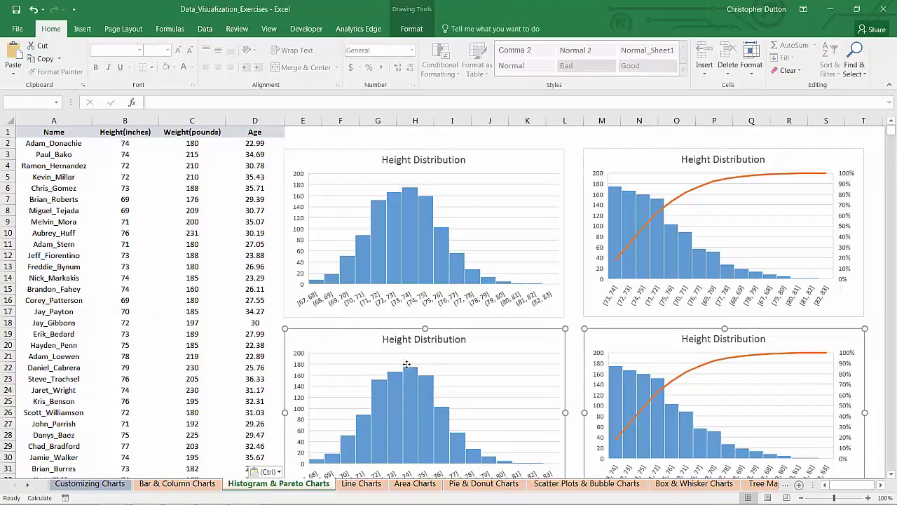
pyautogui.click(410, 329)
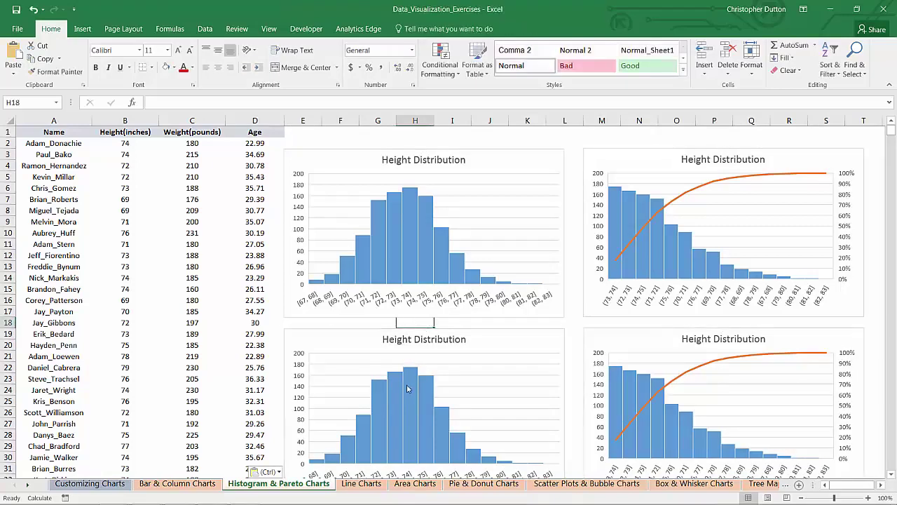
pyautogui.click(409, 390)
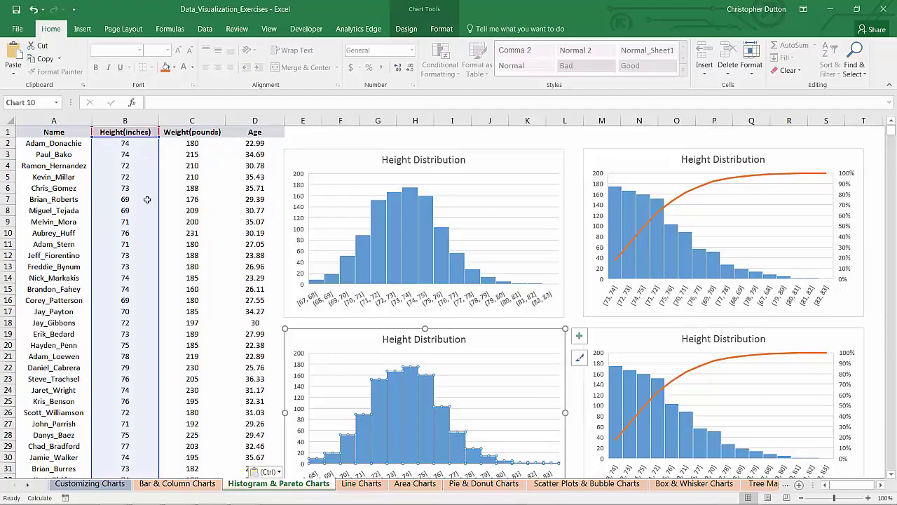
# Point the lower-left histogram at the Weight column C with a bin width of 10.
pyautogui.moveTo(158, 144); pyautogui.dragTo(181, 149)
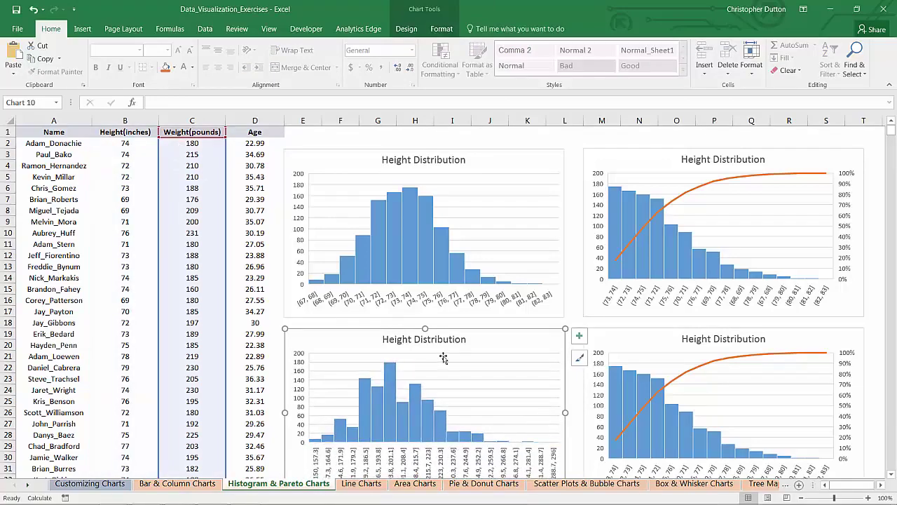
pyautogui.scroll(-1, 443, 357)
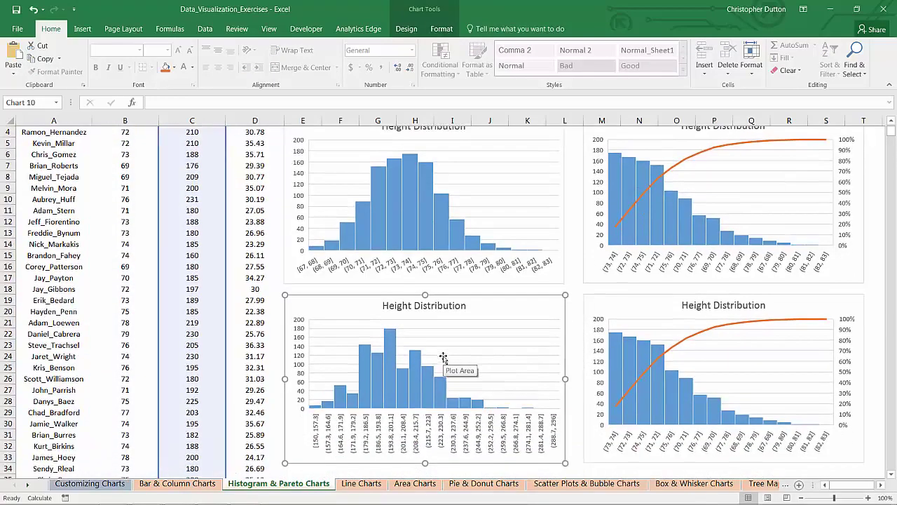
pyautogui.rightClick(389, 429)
pyautogui.click(414, 420)
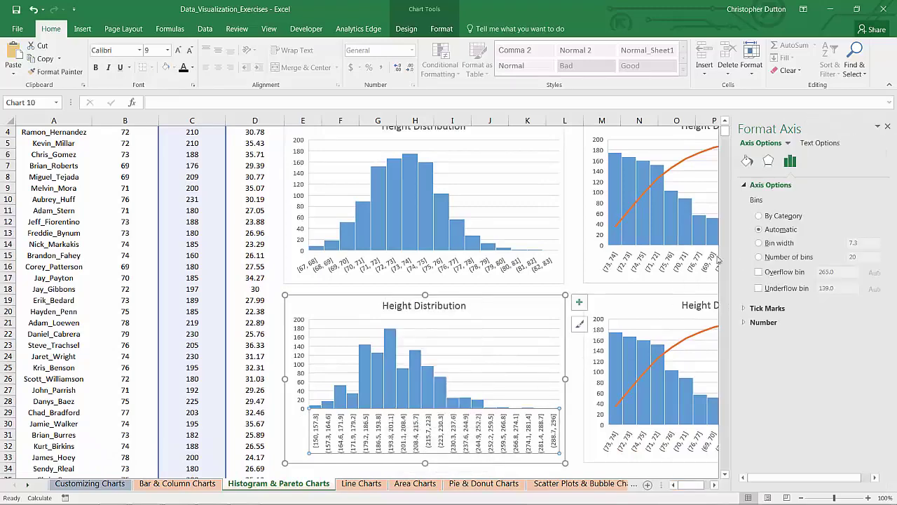
pyautogui.click(758, 242)
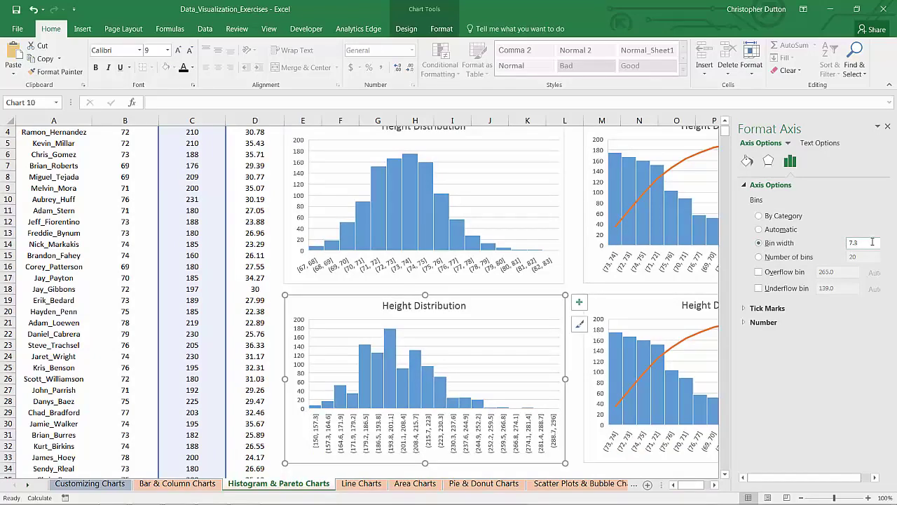
pyautogui.moveTo(872, 241); pyautogui.dragTo(835, 246)
pyautogui.write('10')
pyautogui.press('Return')
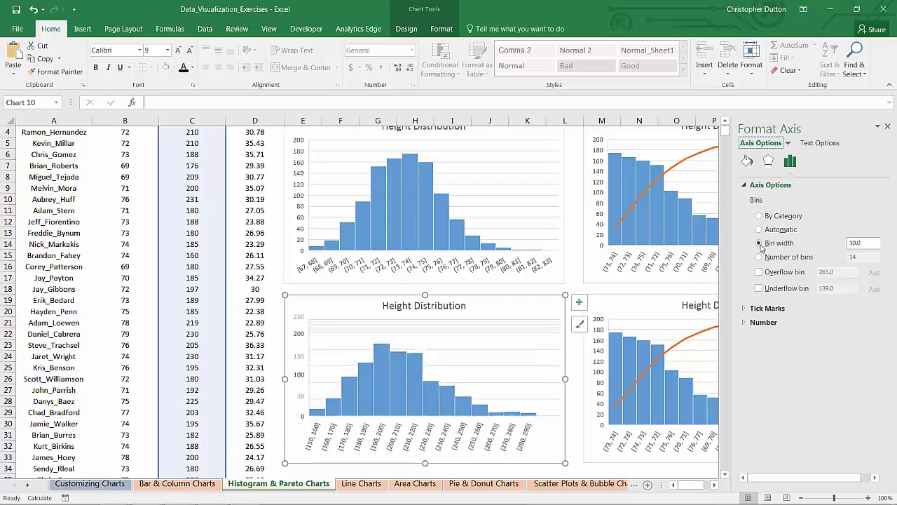
# Change its title to 'Weight Distribution'.
pyautogui.click(412, 307)
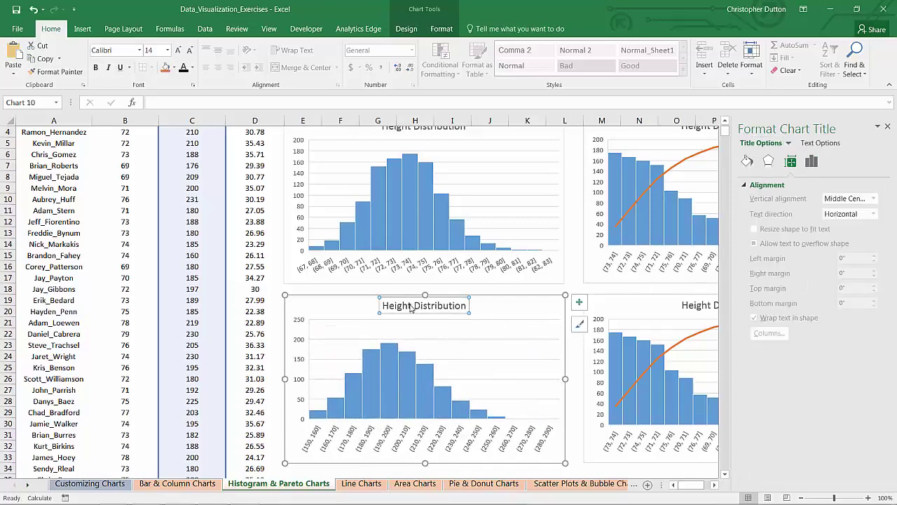
pyautogui.moveTo(412, 306); pyautogui.dragTo(367, 297)
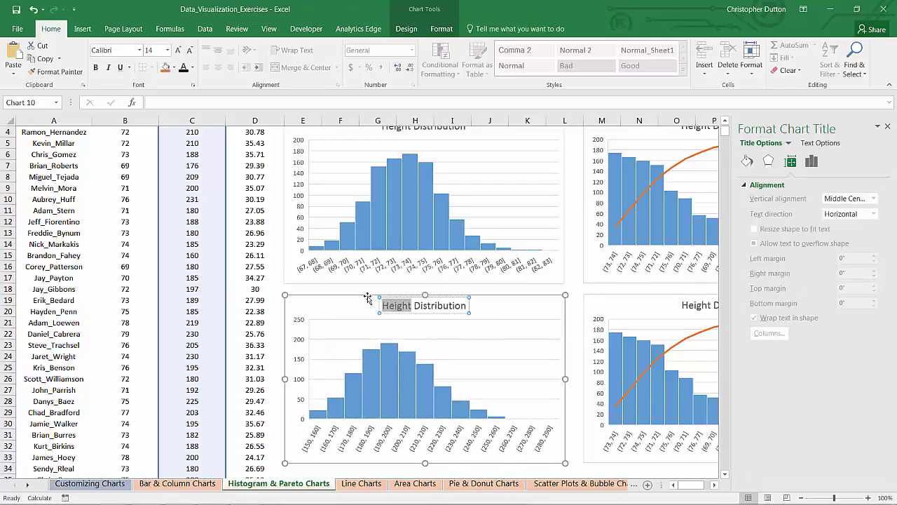
pyautogui.write('Weight')
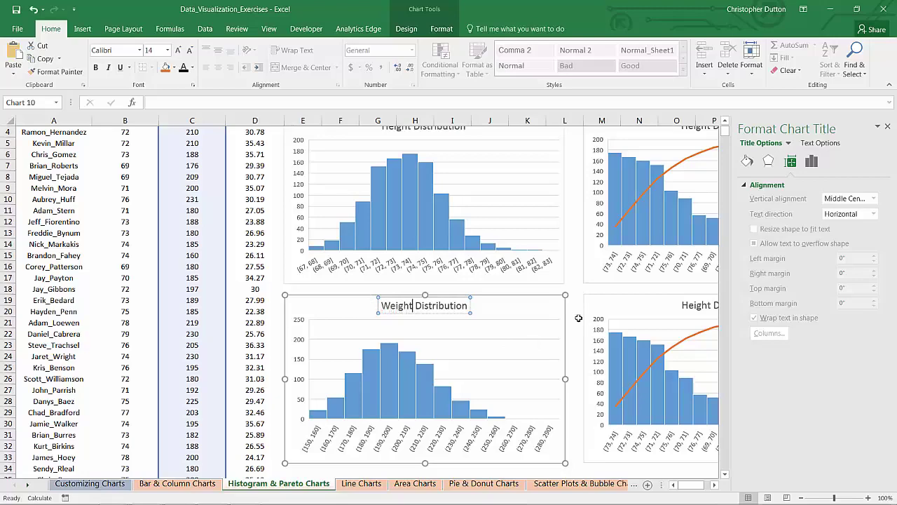
pyautogui.click(630, 311)
# Point the lower Pareto chart's data range at the Weight column C.
pyautogui.click(628, 357)
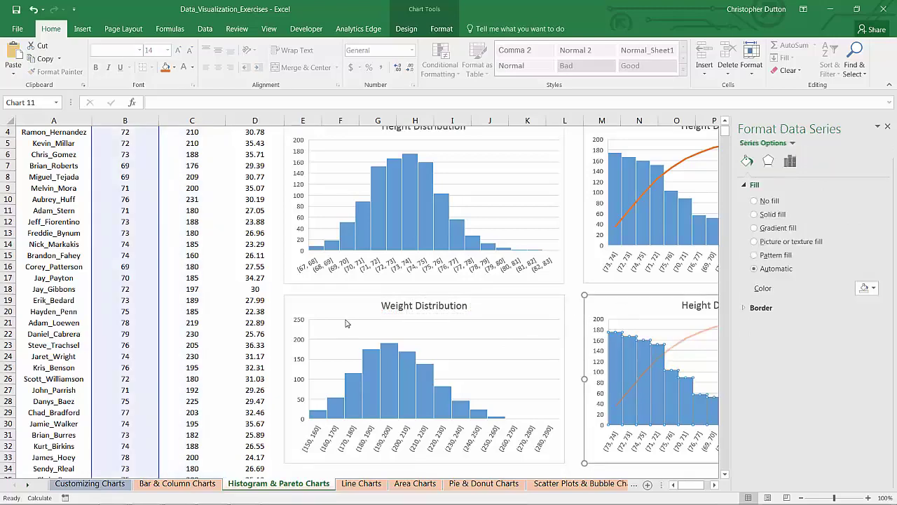
pyautogui.scroll(1, 190, 194)
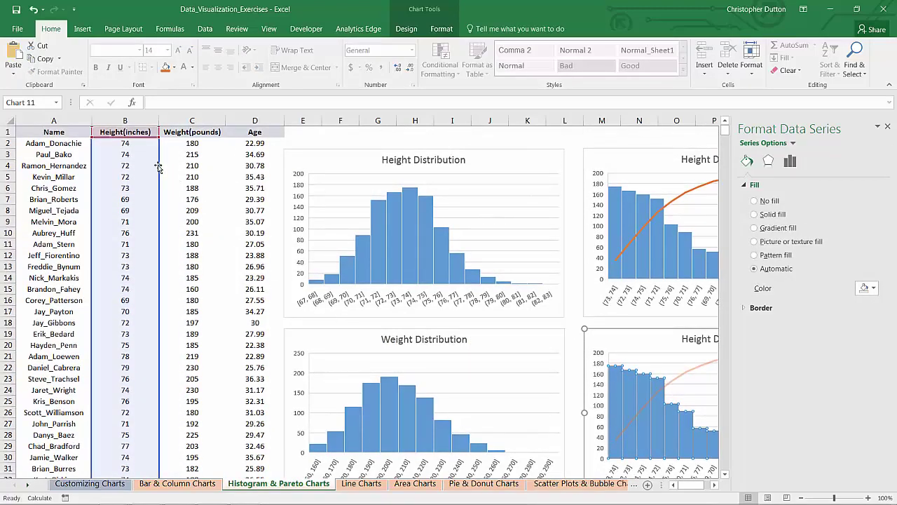
pyautogui.moveTo(155, 166); pyautogui.dragTo(191, 167)
pyautogui.click(690, 468)
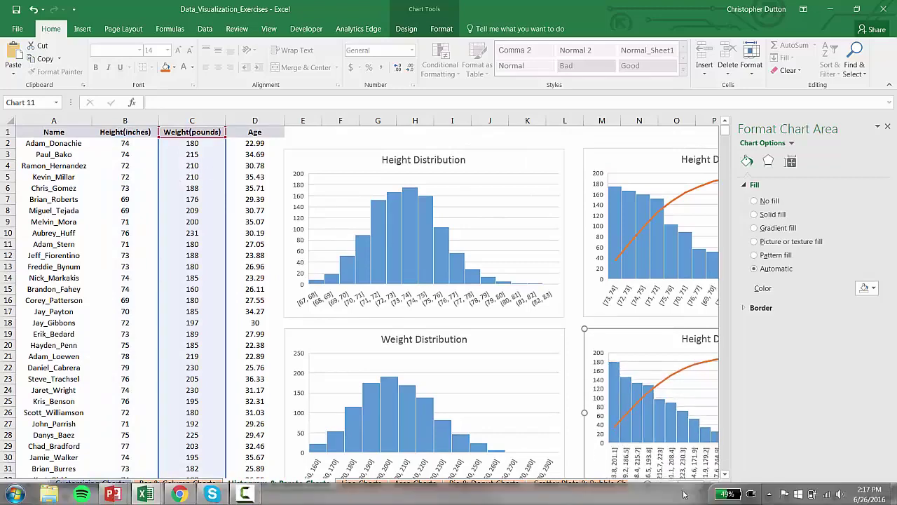
pyautogui.moveTo(698, 485); pyautogui.dragTo(707, 487)
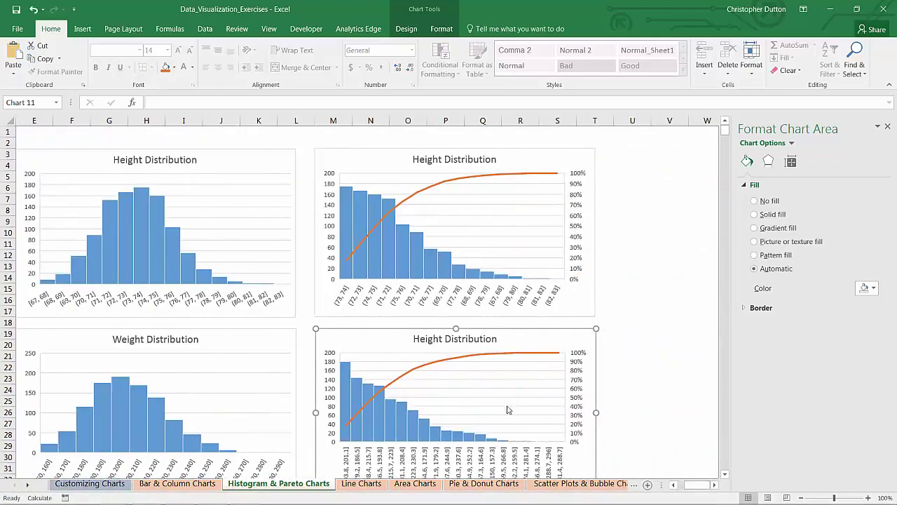
# Set the Pareto chart's bin width to 10 and select 'Height' in its title.
pyautogui.scroll(-1, 508, 411)
pyautogui.rightClick(485, 429)
pyautogui.click(506, 418)
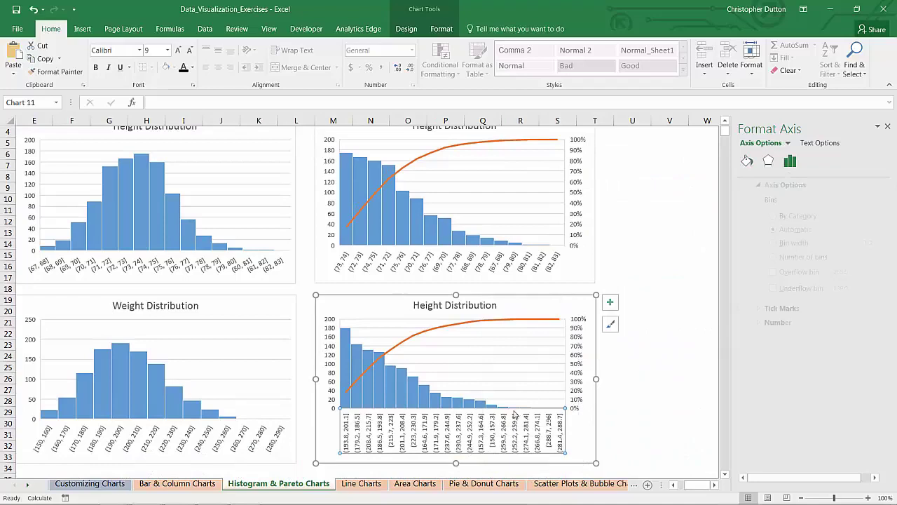
pyautogui.click(759, 243)
pyautogui.click(867, 246)
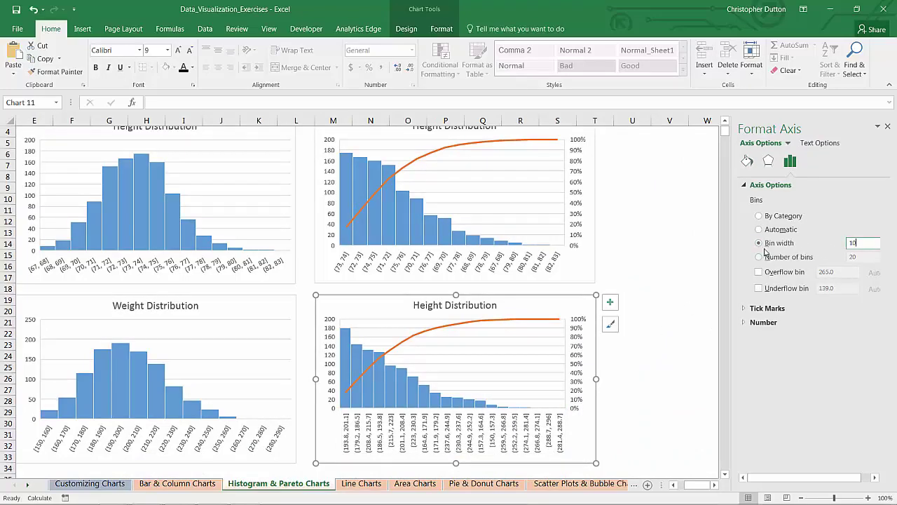
pyautogui.write('10')
pyautogui.press('Return')
pyautogui.click(446, 307)
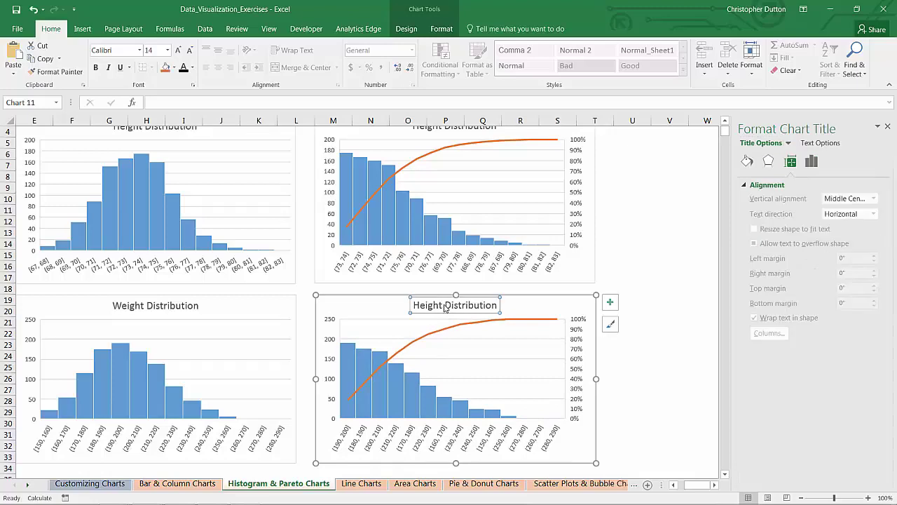
pyautogui.doubleClick(446, 307)
# Finish retitling the Pareto 'Weight Distribution', then copy both weight charts to cell F35.
pyautogui.write('Wei')
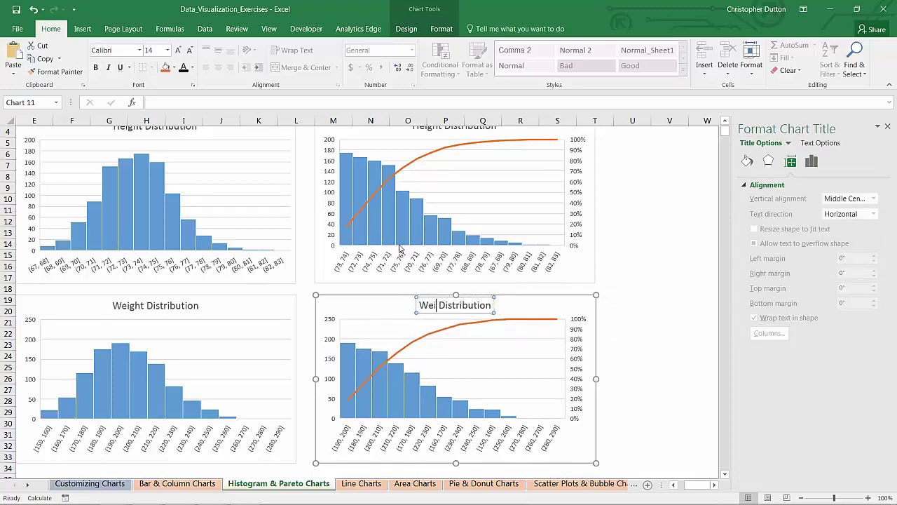
pyautogui.write('ght')
pyautogui.click(623, 325)
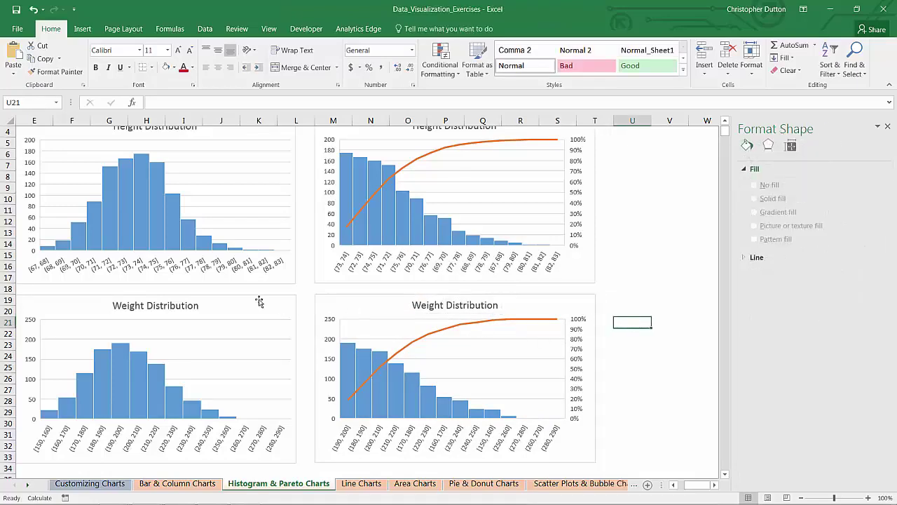
pyautogui.click(257, 300)
pyautogui.keyDown('ctrl'); pyautogui.click(333, 300); pyautogui.keyUp('ctrl')
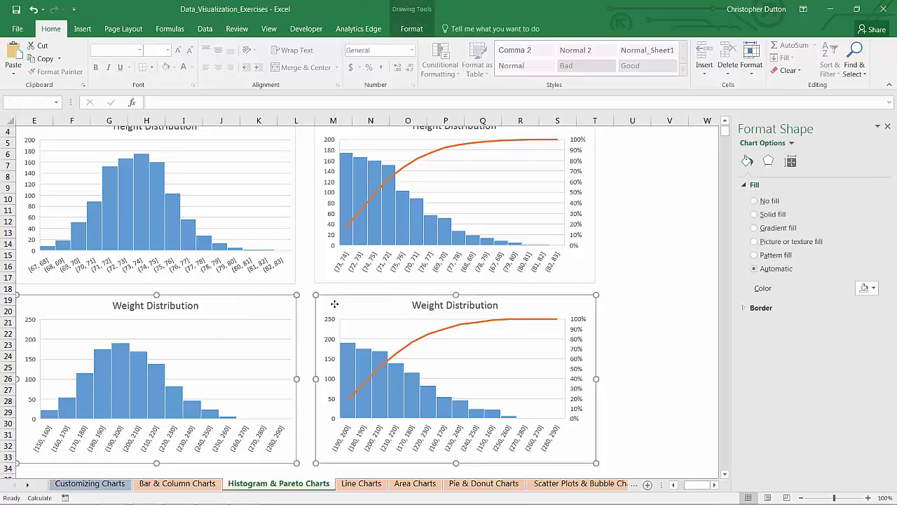
pyautogui.scroll(-5, 223, 339)
pyautogui.click(55, 311)
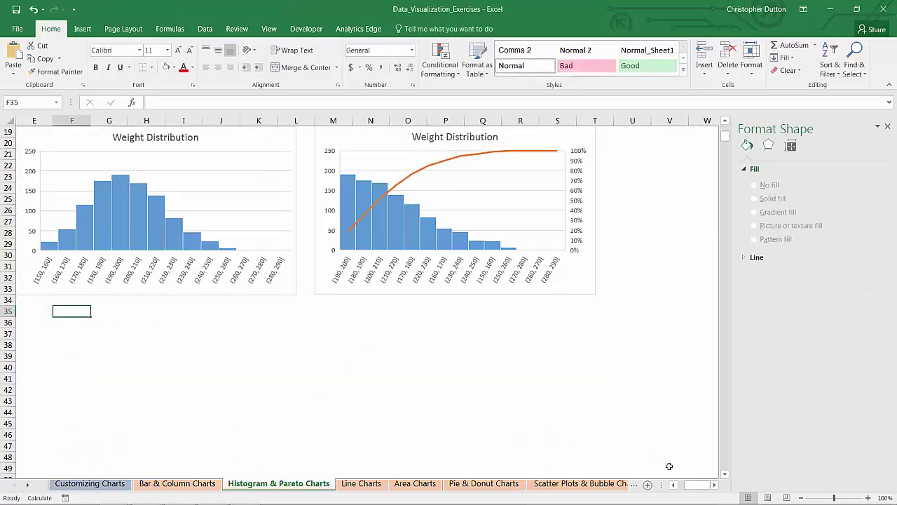
pyautogui.moveTo(685, 486); pyautogui.dragTo(677, 486)
pyautogui.hotkey('ctrl', 'v')
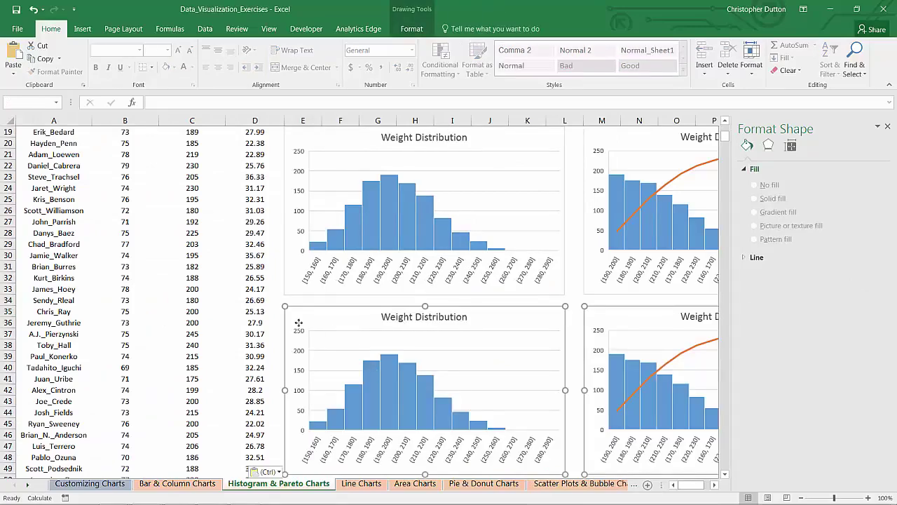
# Point the copied histogram's data range at the Age column D.
pyautogui.click(274, 303)
pyautogui.click(385, 390)
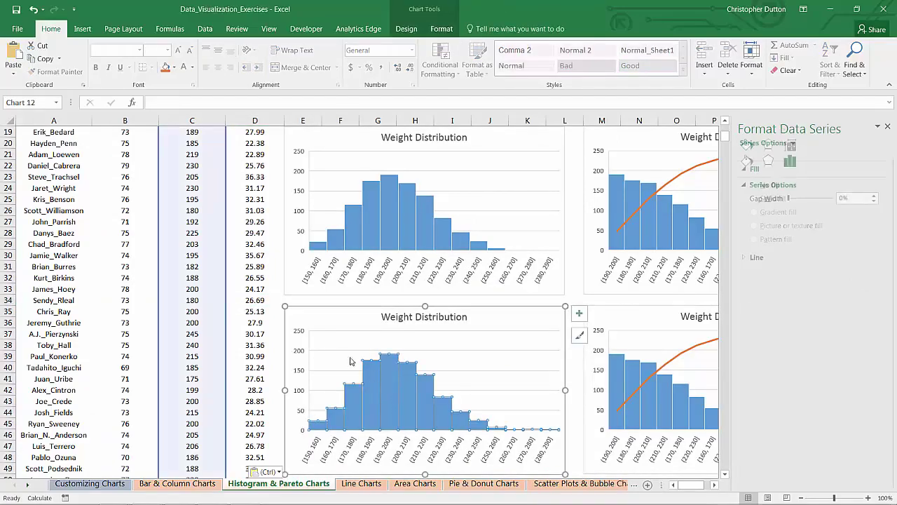
pyautogui.scroll(6, 351, 361)
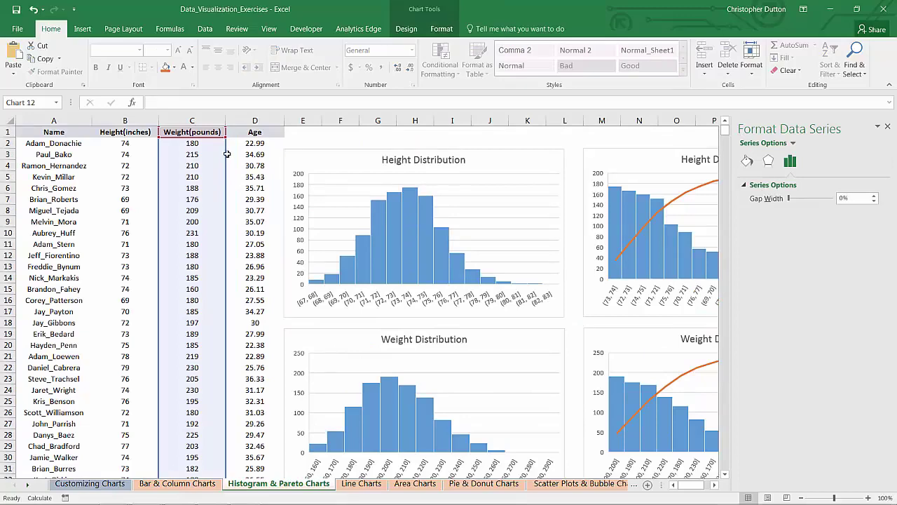
pyautogui.moveTo(227, 153); pyautogui.dragTo(249, 158)
pyautogui.scroll(-6, 421, 336)
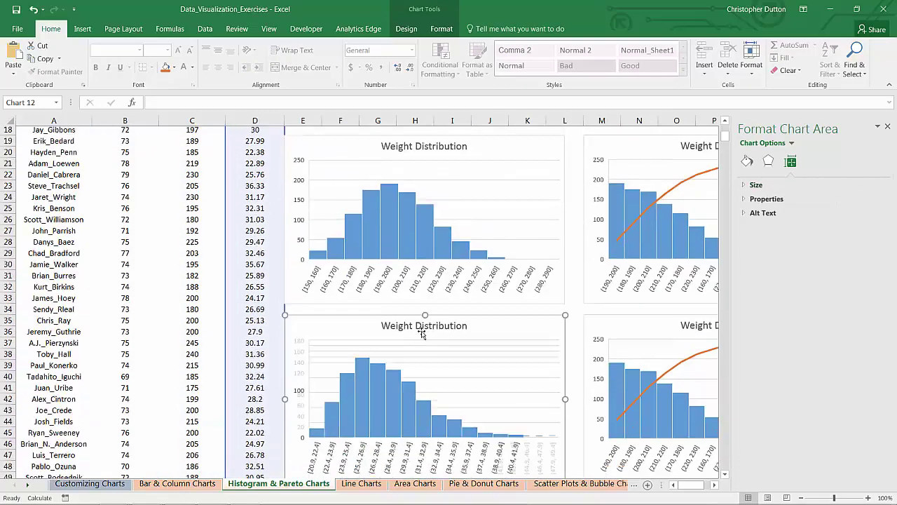
pyautogui.scroll(-3, 422, 333)
# Set the age histogram's horizontal axis to a fixed bin width of 2.
pyautogui.rightClick(412, 338)
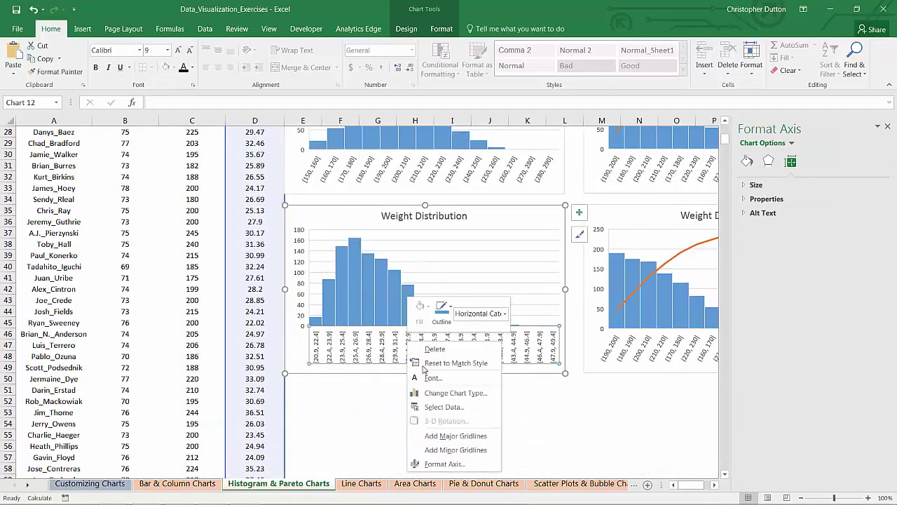
pyautogui.click(434, 465)
pyautogui.click(789, 244)
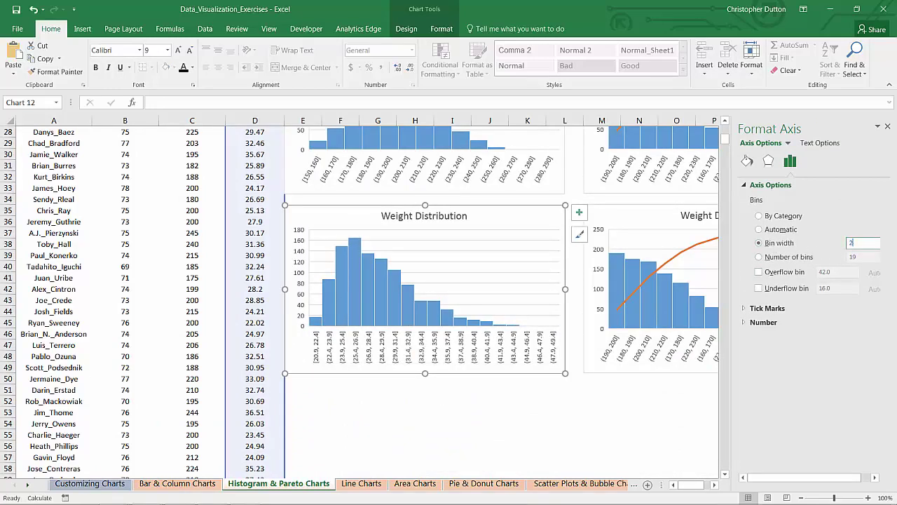
pyautogui.write('2')
pyautogui.press('Return')
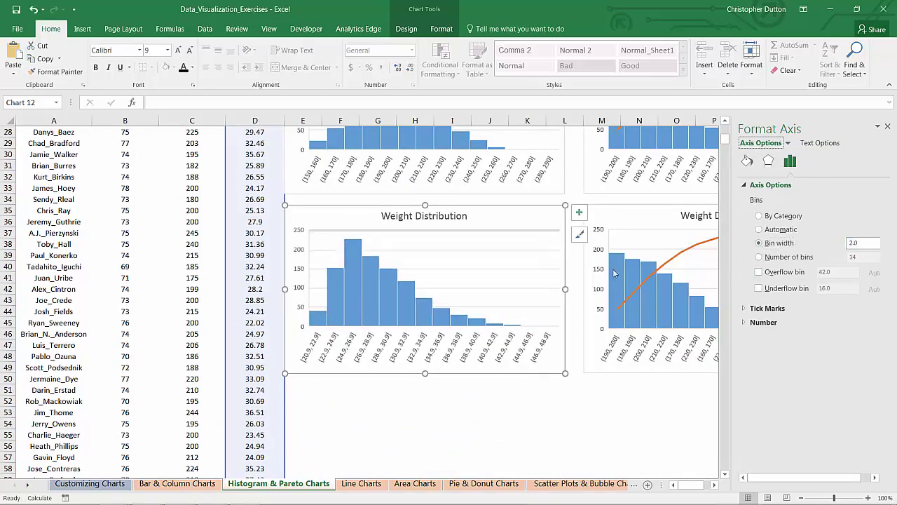
# Retitle the histogram 'Age Distribution'.
pyautogui.click(415, 218)
pyautogui.doubleClick(396, 216)
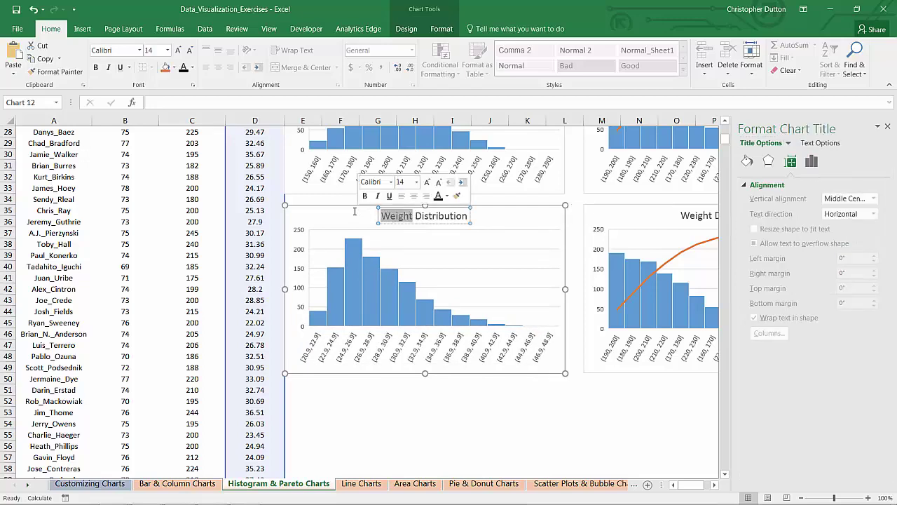
pyautogui.write('Age')
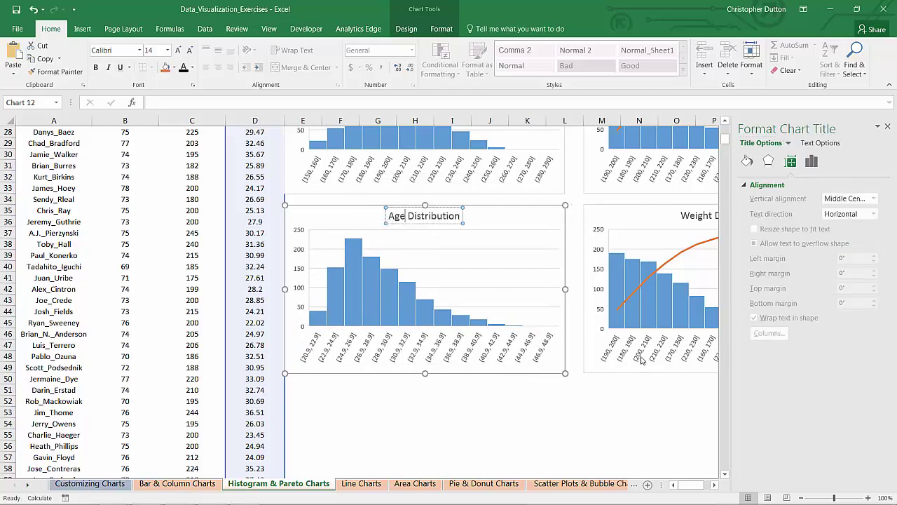
pyautogui.click(630, 274)
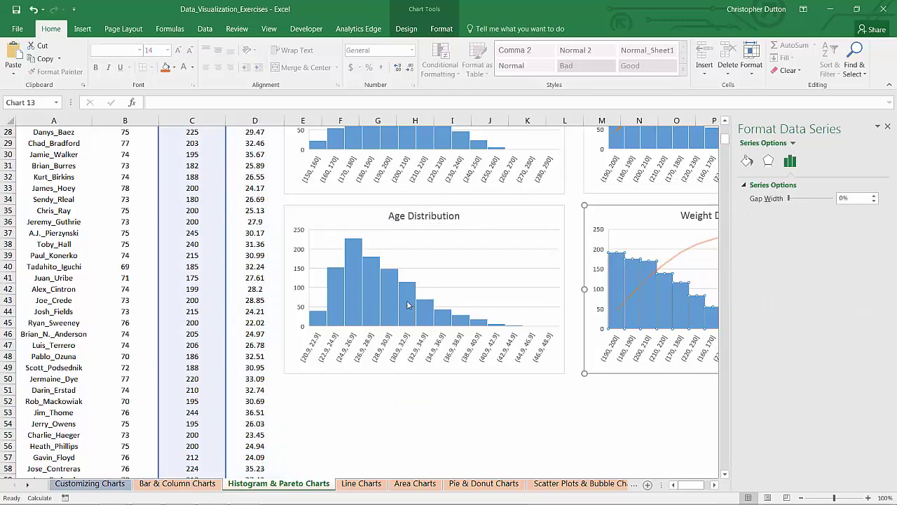
# Point the copied Pareto chart's data range at the Age column.
pyautogui.scroll(9, 410, 305)
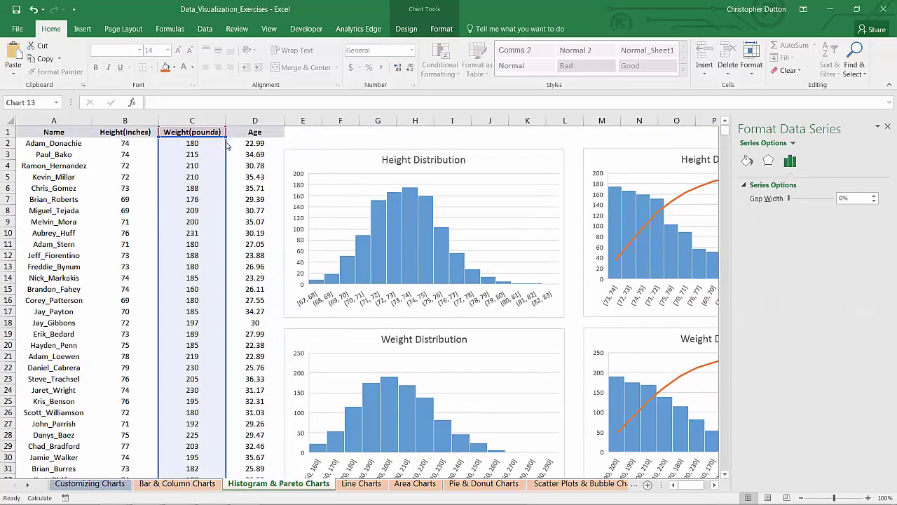
pyautogui.moveTo(227, 145); pyautogui.dragTo(260, 151)
pyautogui.press('Escape')
pyautogui.scroll(-7, 607, 351)
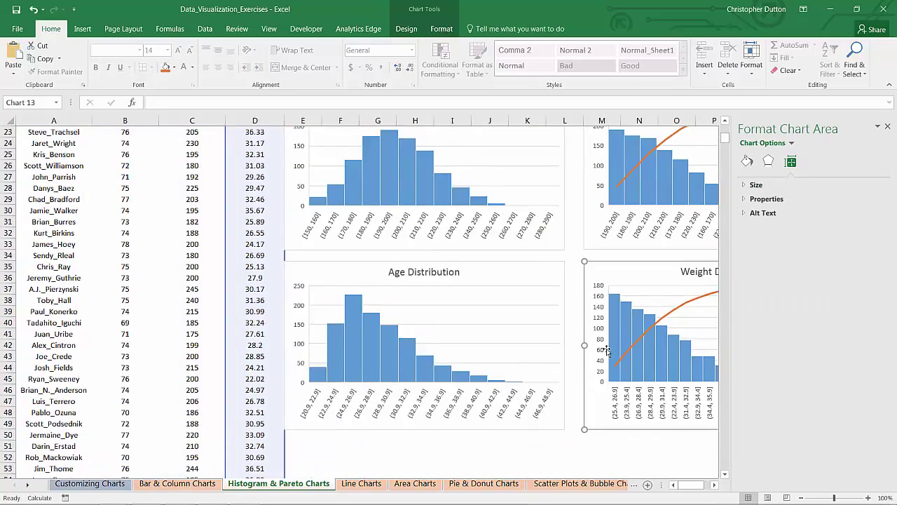
pyautogui.scroll(-1, 607, 350)
# Set the Pareto horizontal axis bin width to 2 and select 'Weight' in the chart title.
pyautogui.rightClick(668, 372)
pyautogui.rightClick(652, 382)
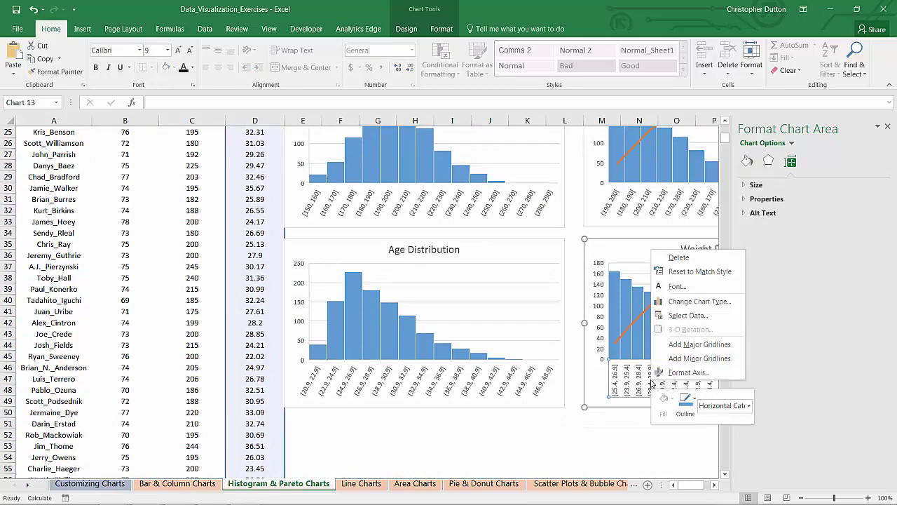
pyautogui.click(683, 380)
pyautogui.click(767, 245)
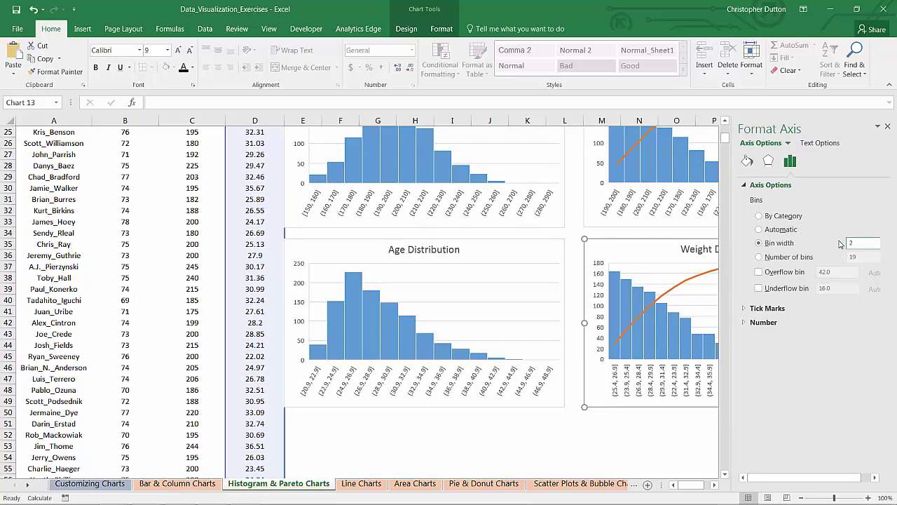
pyautogui.write('2')
pyautogui.press('Return')
pyautogui.click(712, 249)
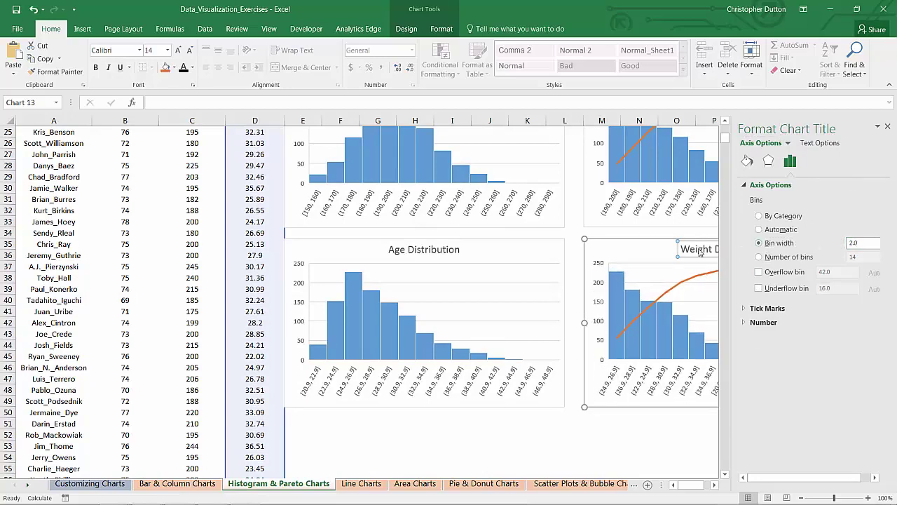
pyautogui.doubleClick(693, 249)
# Retitle the Pareto chart 'Age Distribution' and close the formatting pane.
pyautogui.write('Age Dis')
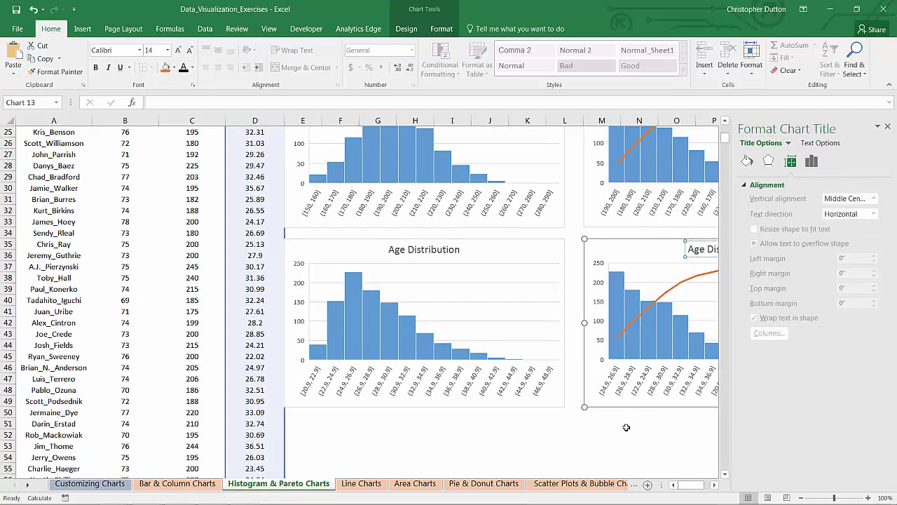
pyautogui.click(626, 427)
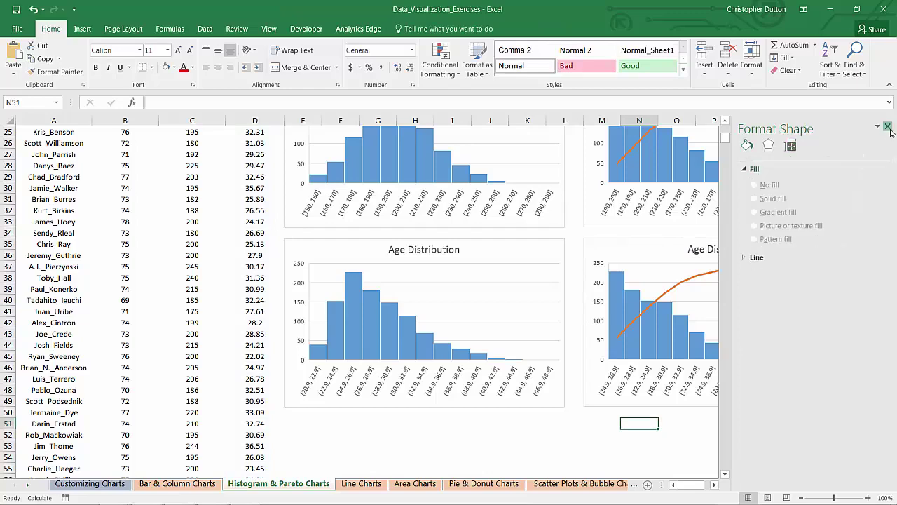
pyautogui.click(887, 126)
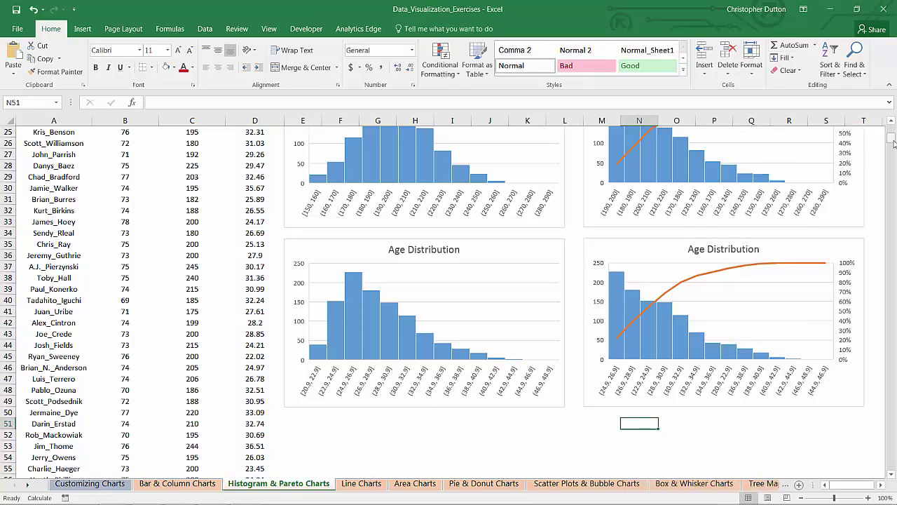
# Scroll through the sheet to review the six height, weight and age charts.
pyautogui.scroll(4, 891, 139)
pyautogui.scroll(4, 890, 135)
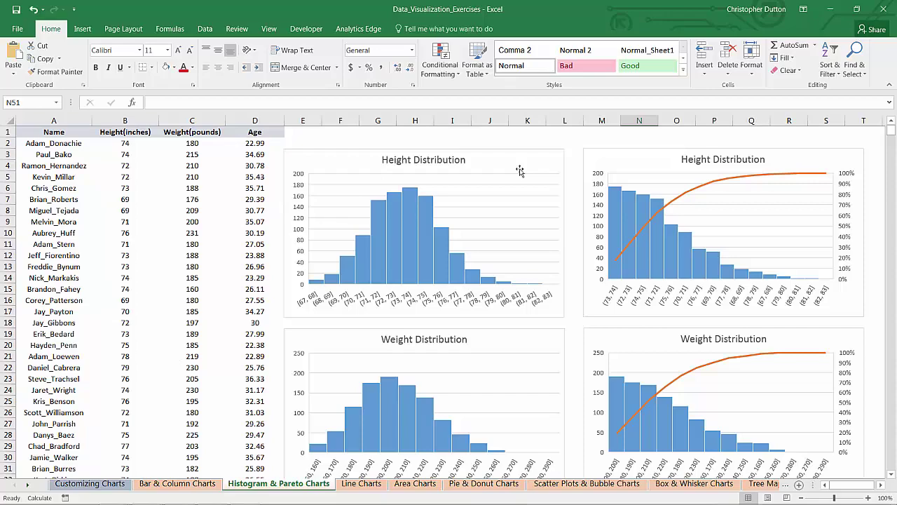
pyautogui.scroll(-7, 636, 236)
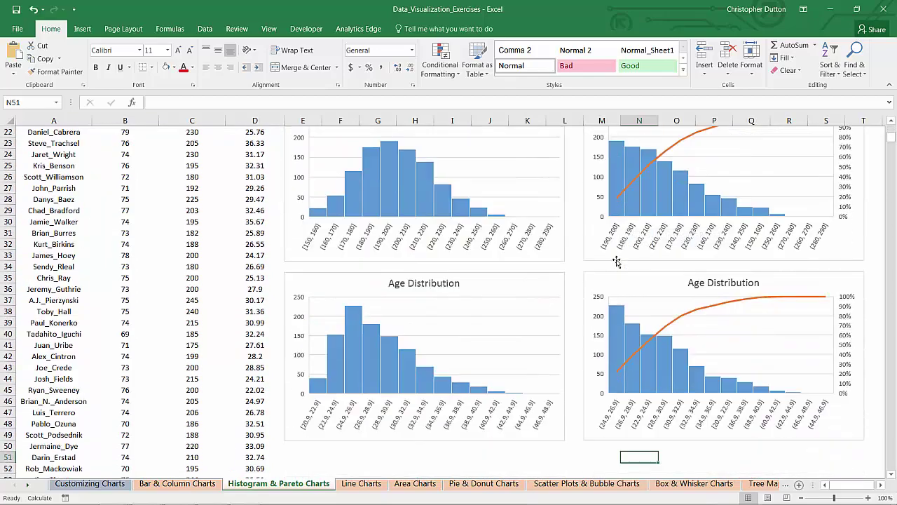
pyautogui.scroll(7, 614, 262)
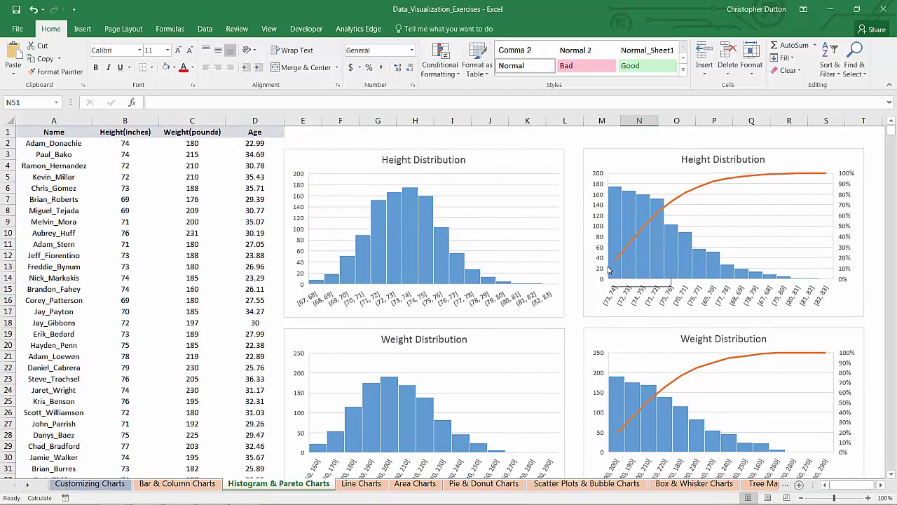